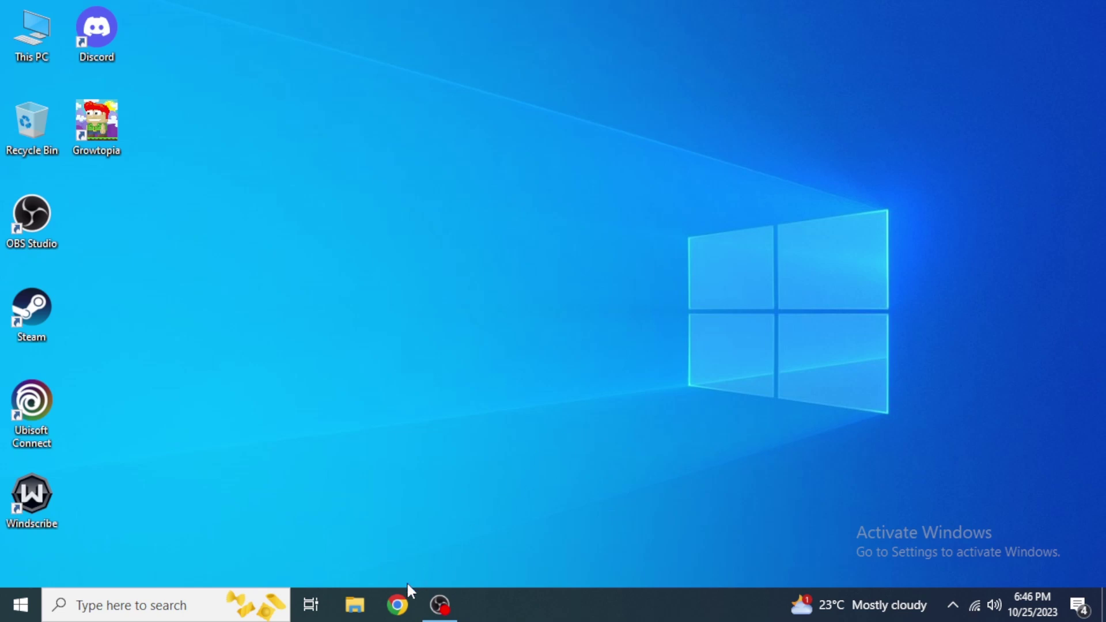
# Step: Open Google Chrome from the taskbar on a new tab
pyautogui.click(397, 605)
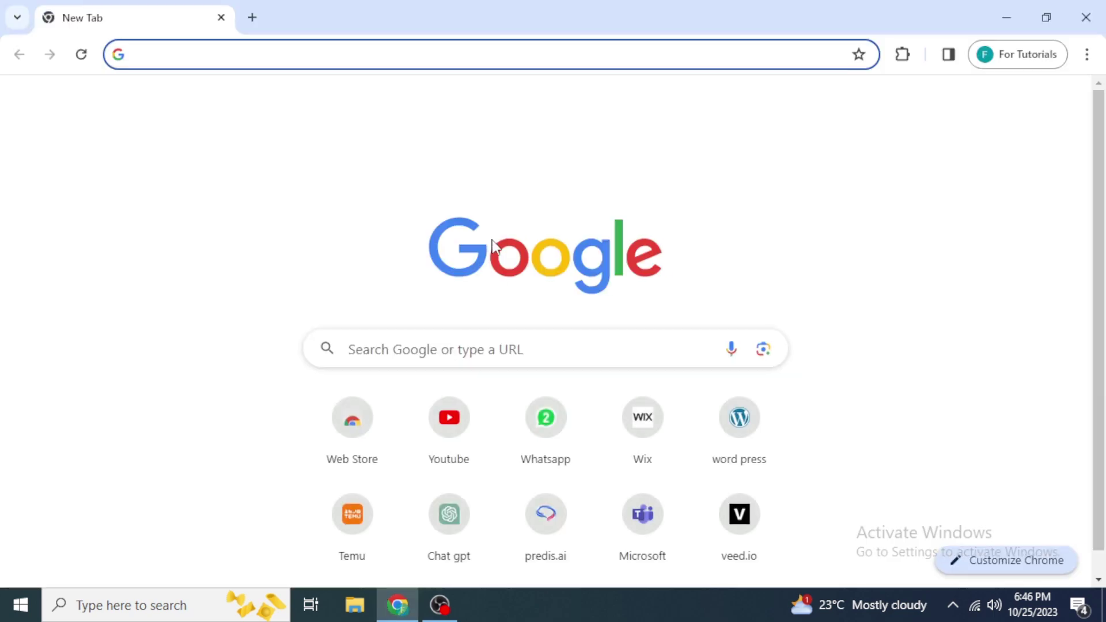
# Step: Search Google for 'topgg' and open the top.gg Discord Bots site
pyautogui.write('topgg')
pyautogui.press('Return')
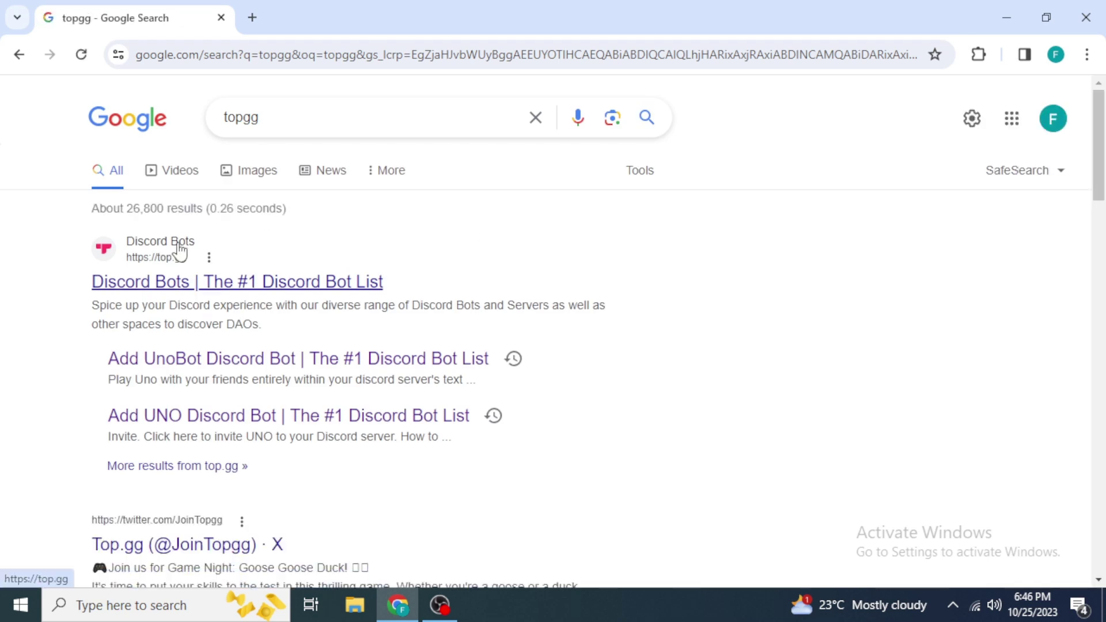
pyautogui.click(167, 283)
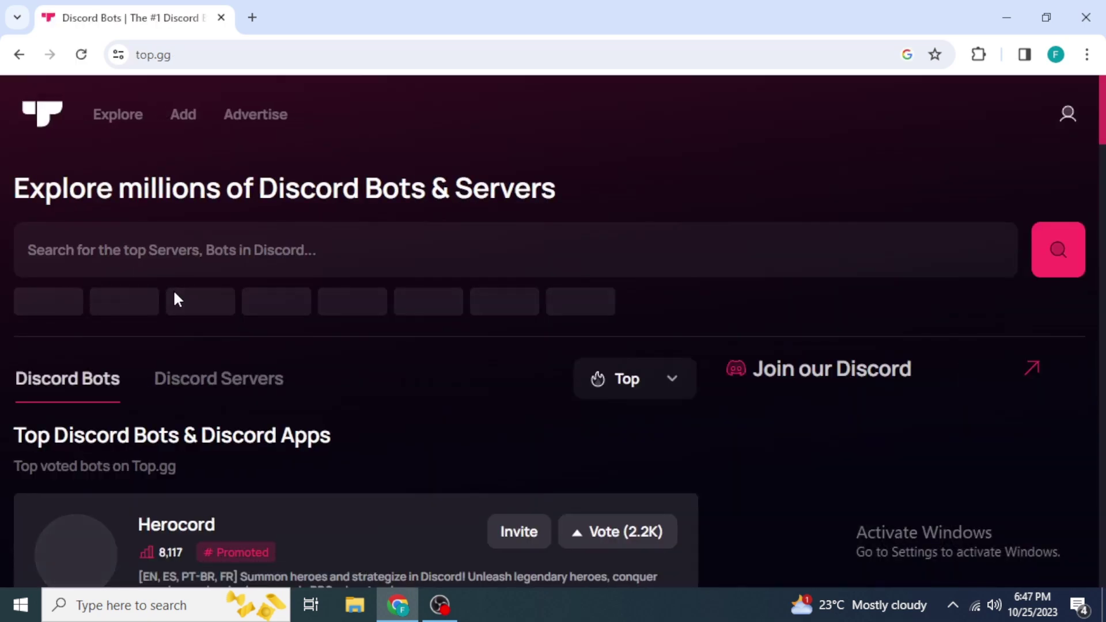
# Step: Search top.gg for 'appy bot' and start inviting the Appy bot from its result
pyautogui.click(239, 260)
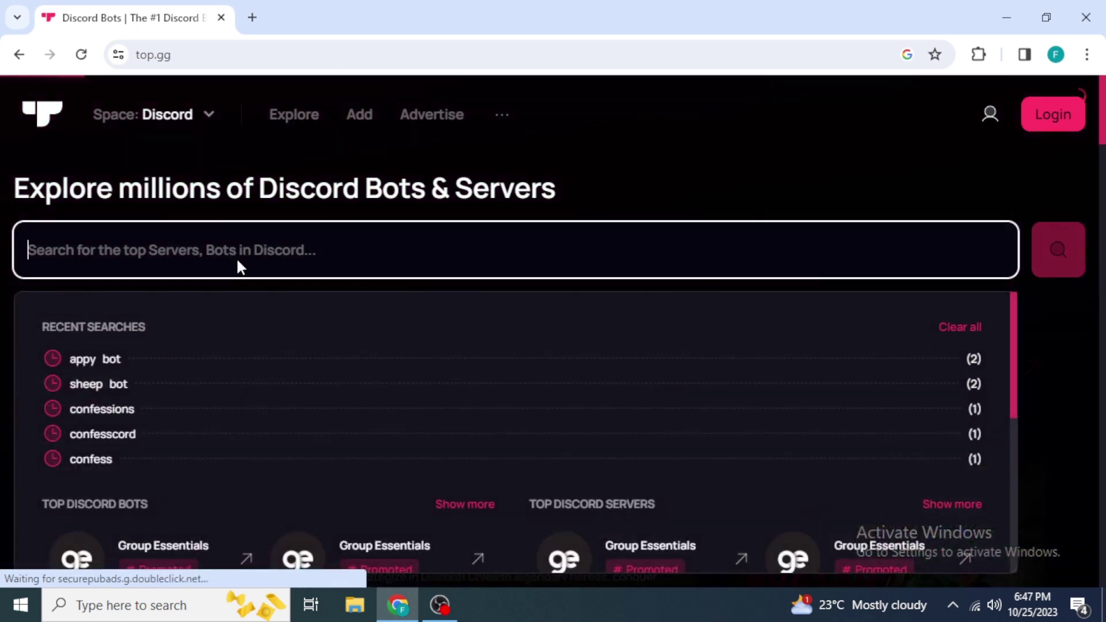
pyautogui.write('a')
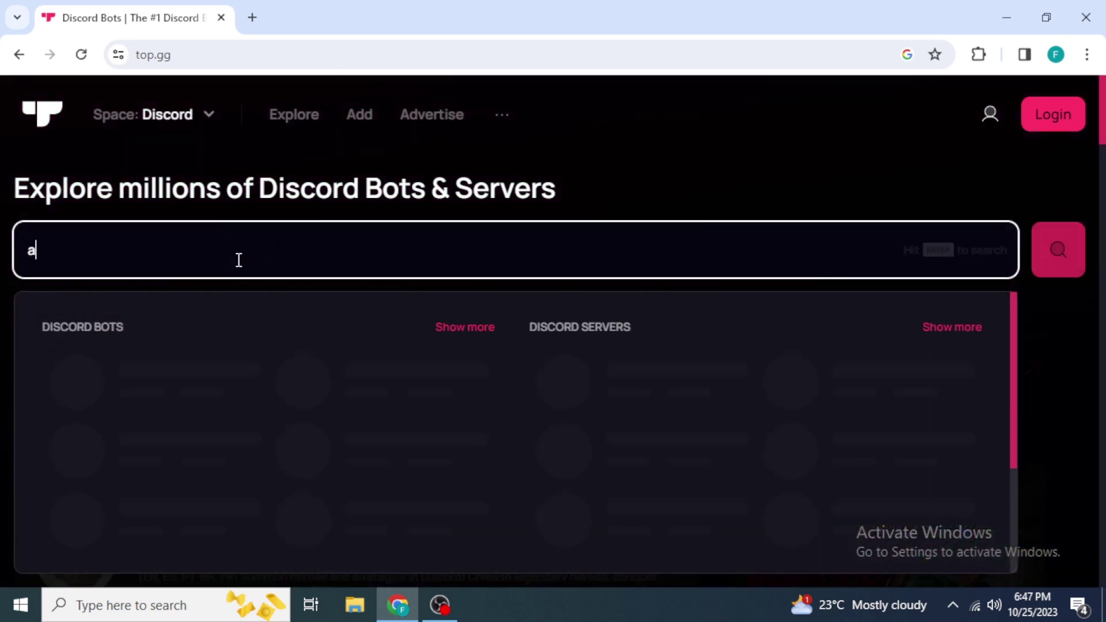
pyautogui.write('ppy bot')
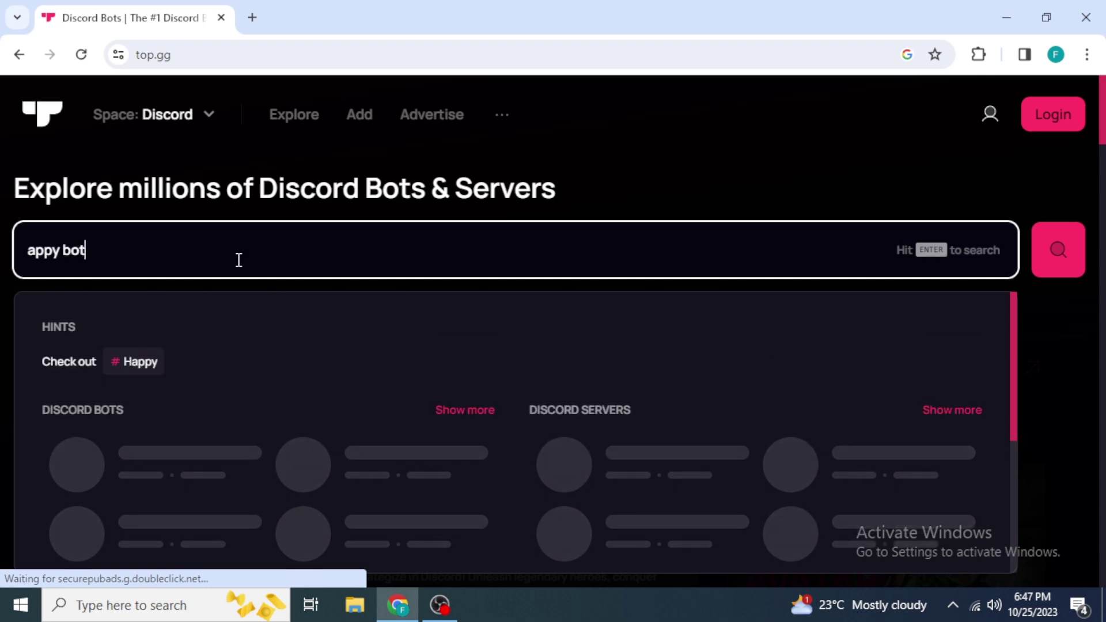
pyautogui.press('Return')
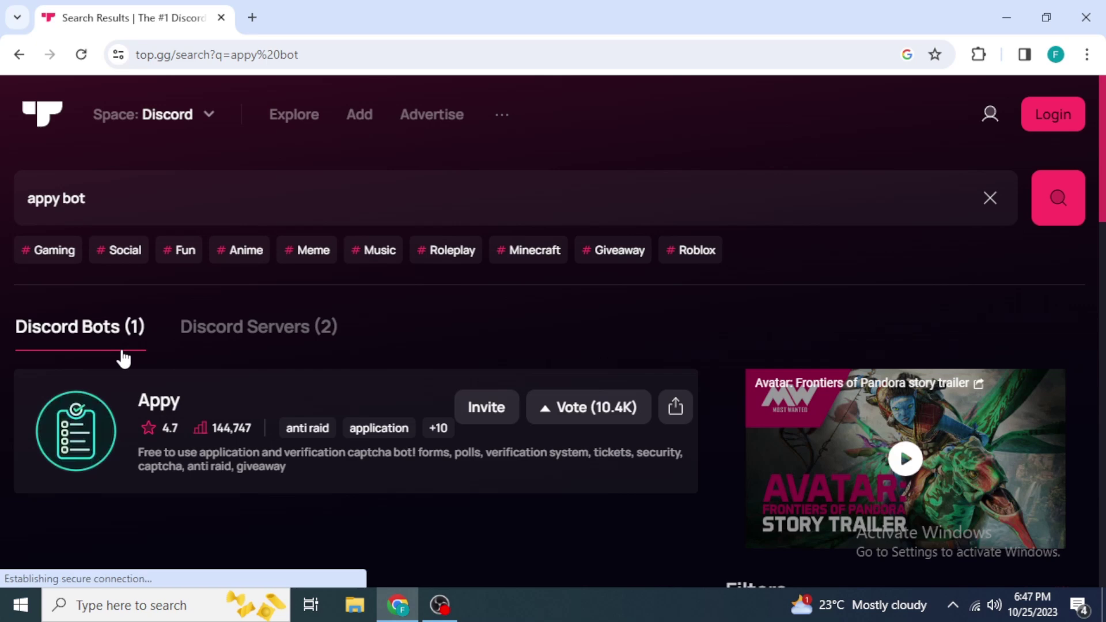
pyautogui.scroll(-1, 123, 359)
pyautogui.scroll(1, 158, 358)
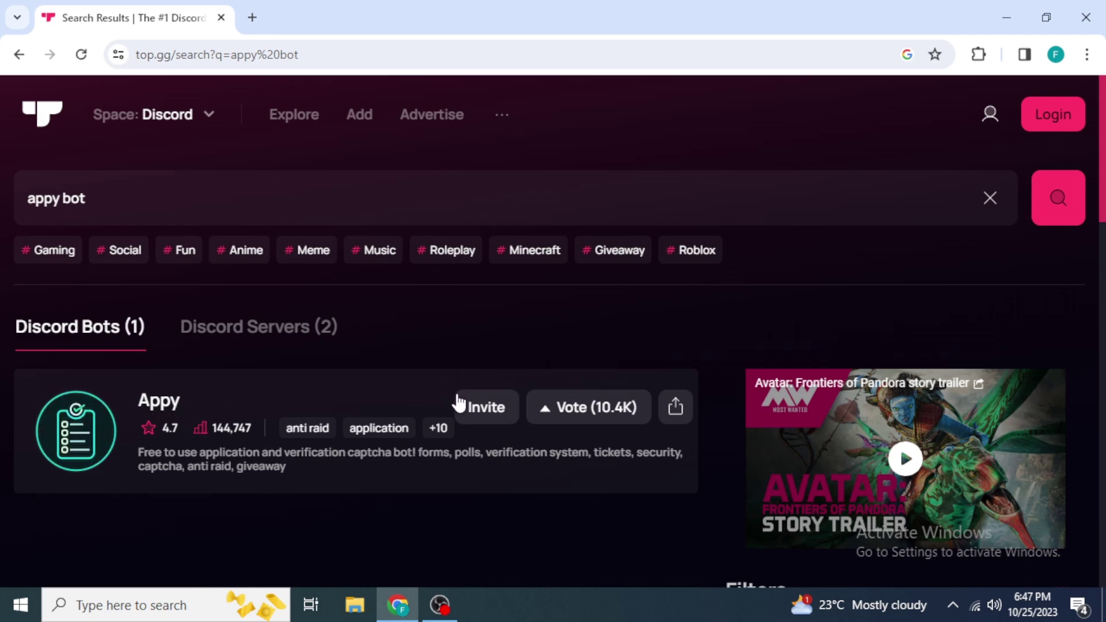
pyautogui.click(487, 414)
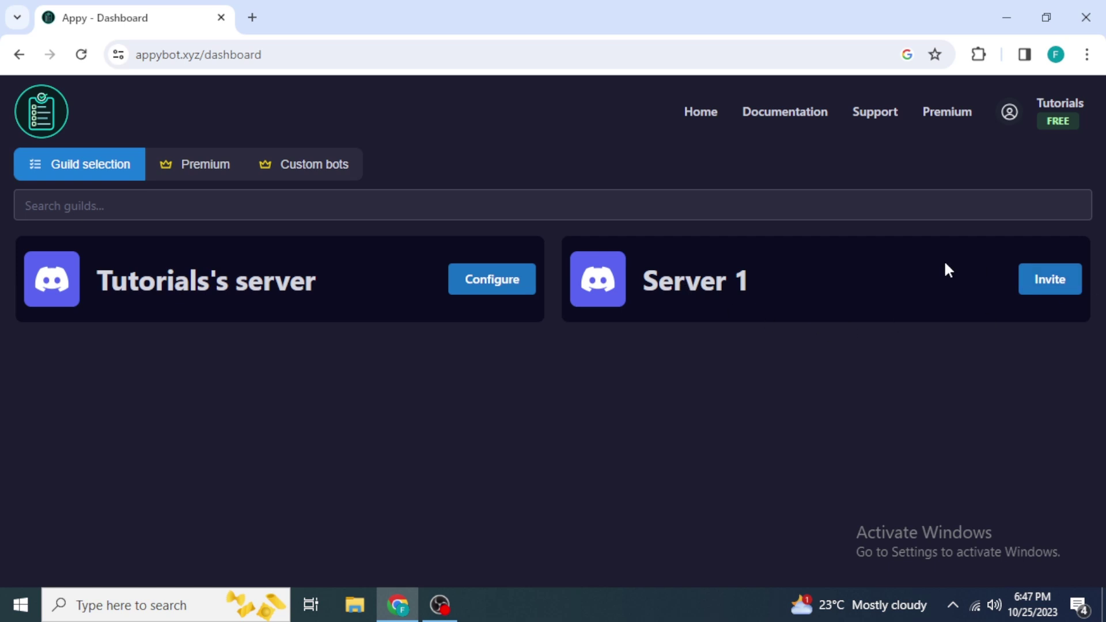
# Step: Invite Appy to Server 1 from the dashboard's guild list
pyautogui.click(1027, 288)
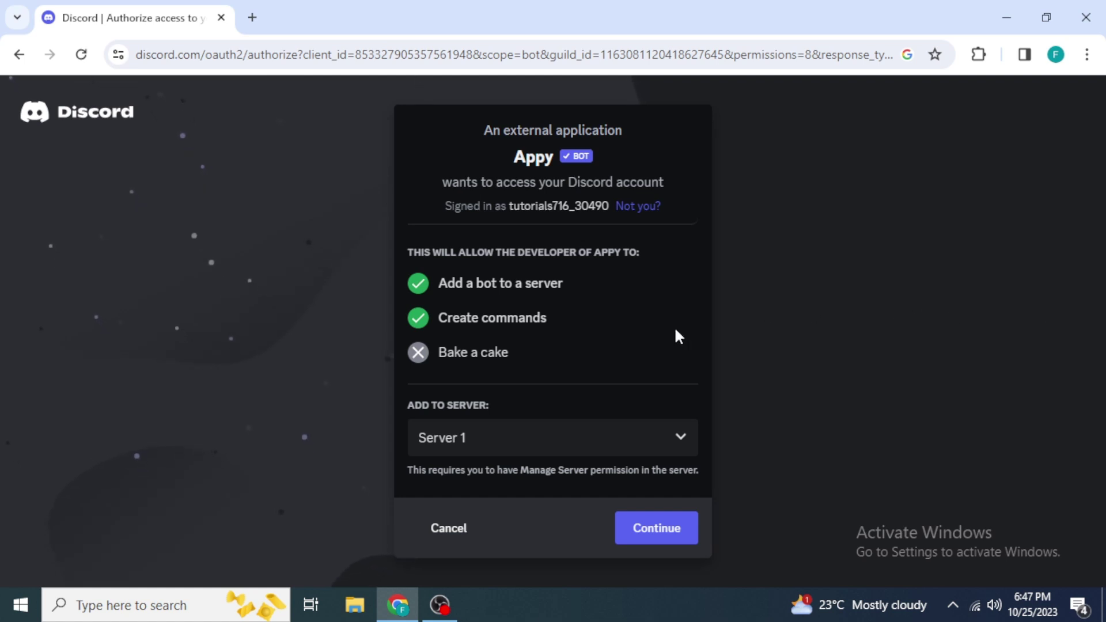
# Step: Add Appy to Server 1 with Administrator permission and pass the hCaptcha check
pyautogui.click(520, 435)
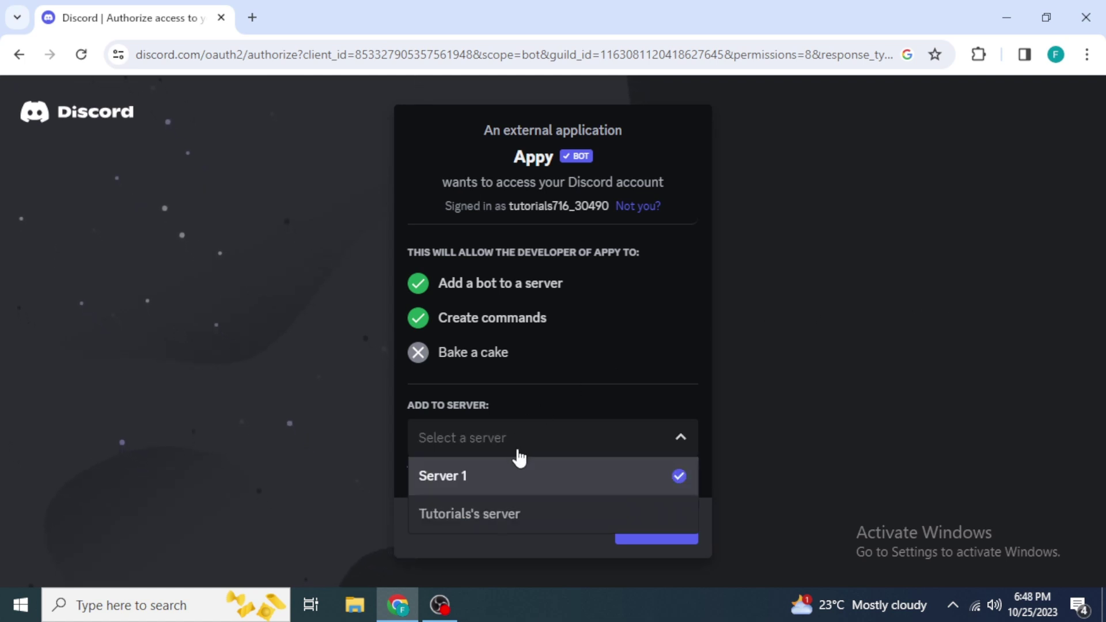
pyautogui.click(513, 476)
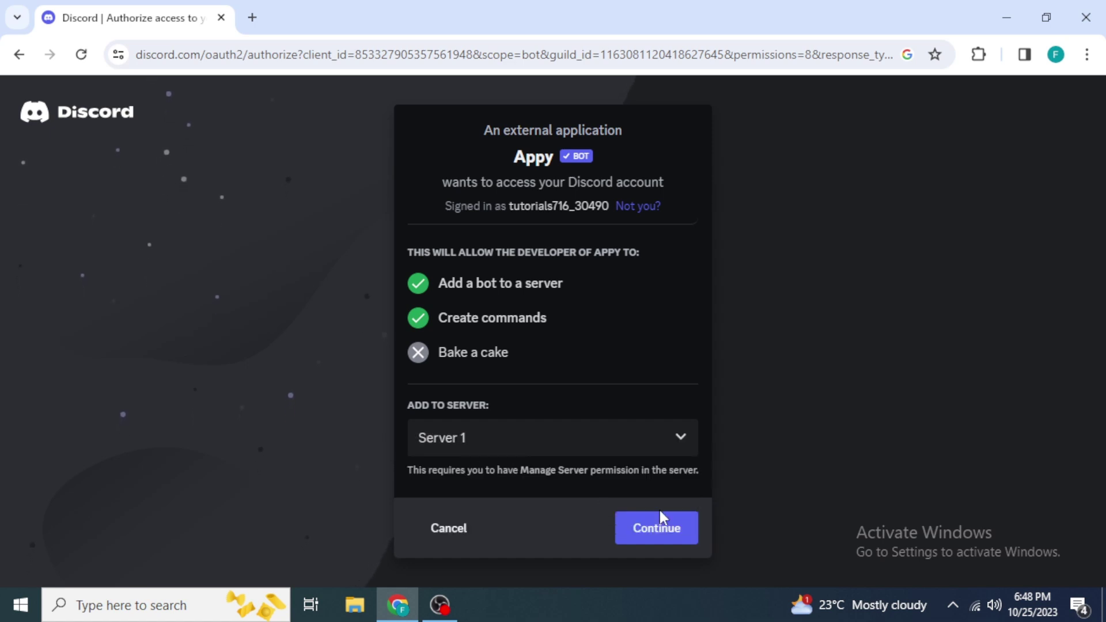
pyautogui.click(660, 526)
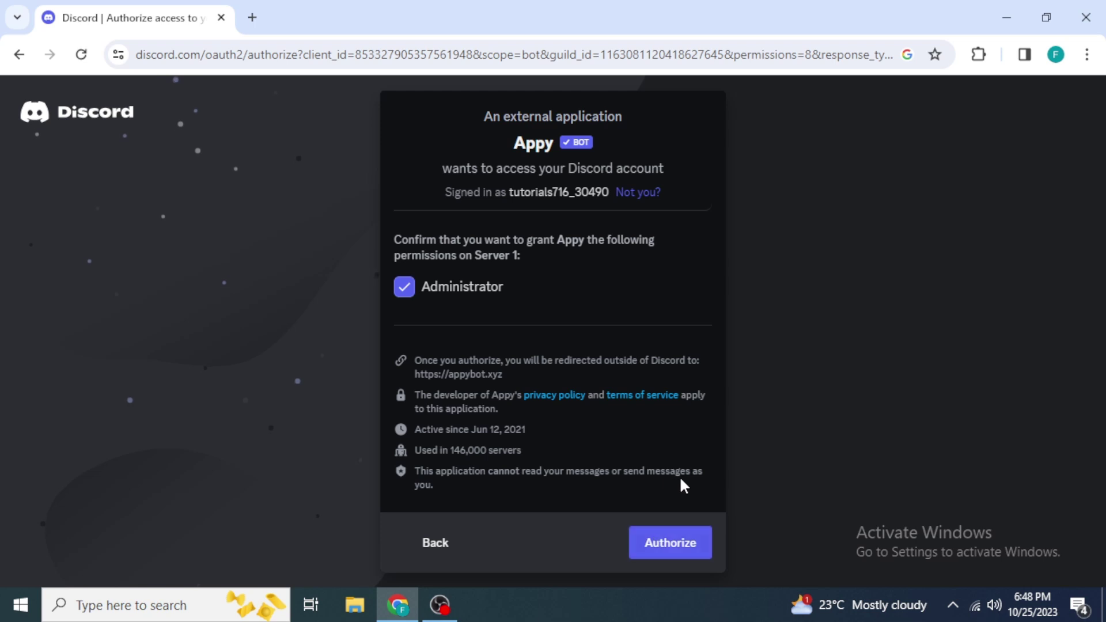
pyautogui.click(689, 553)
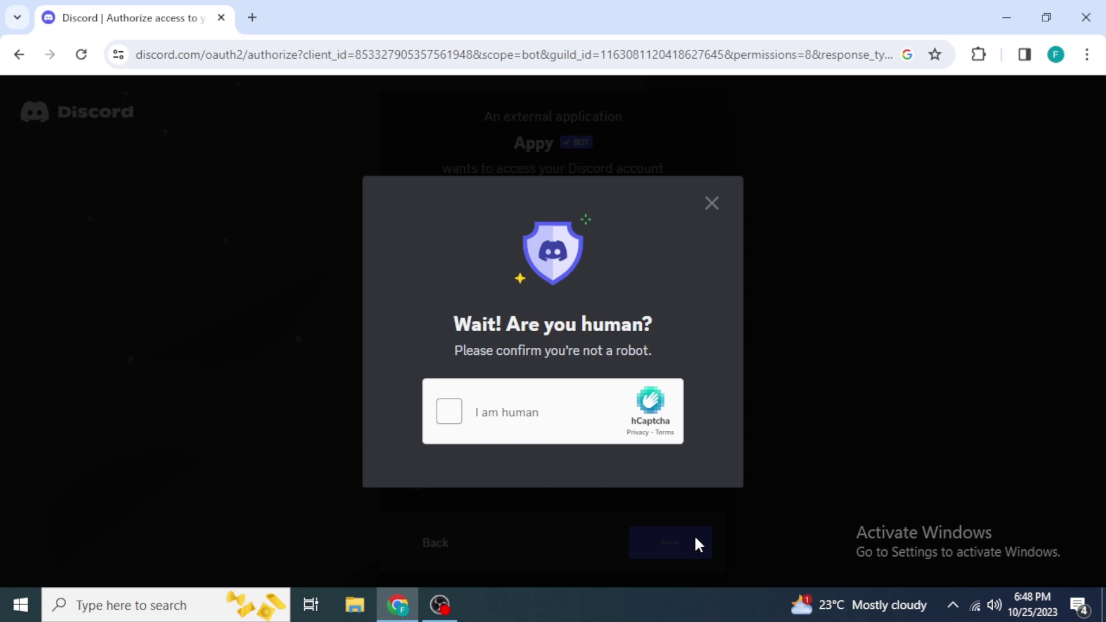
pyautogui.click(450, 412)
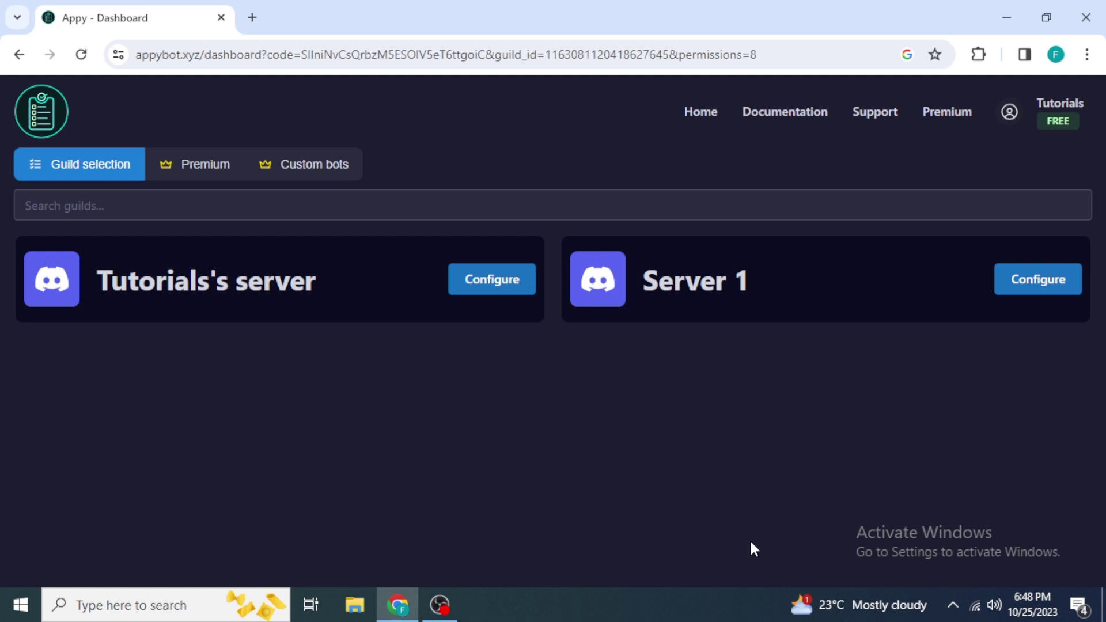
# Step: Launch Discord, dismiss the Streamer Mode banner, then return to the Appy dashboard in Chrome
pyautogui.click(997, 15)
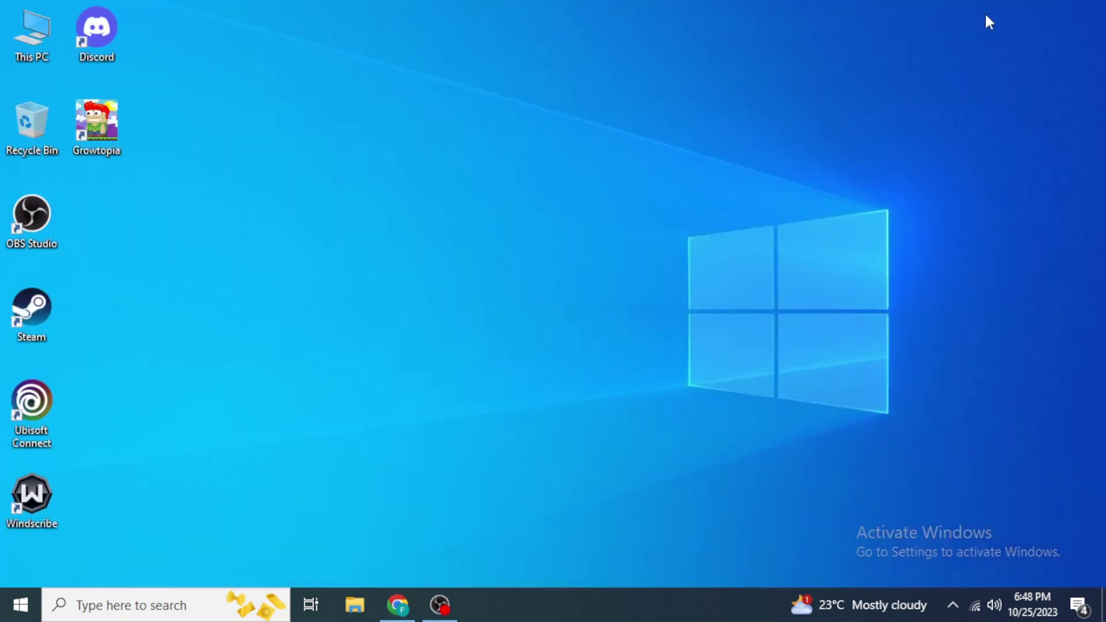
pyautogui.doubleClick(81, 58)
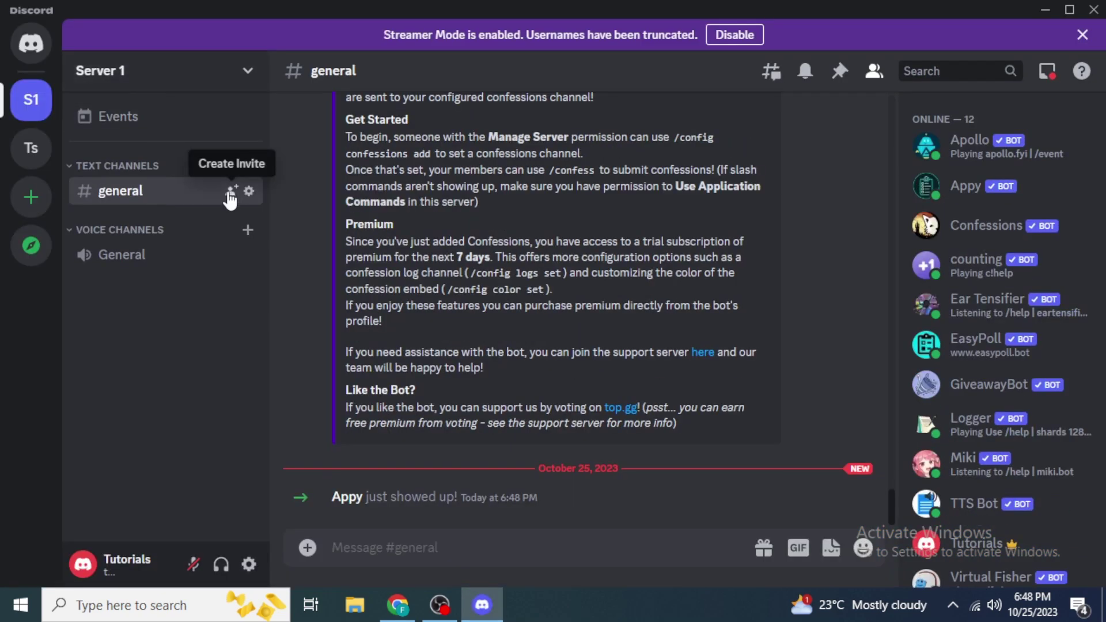
pyautogui.click(1084, 35)
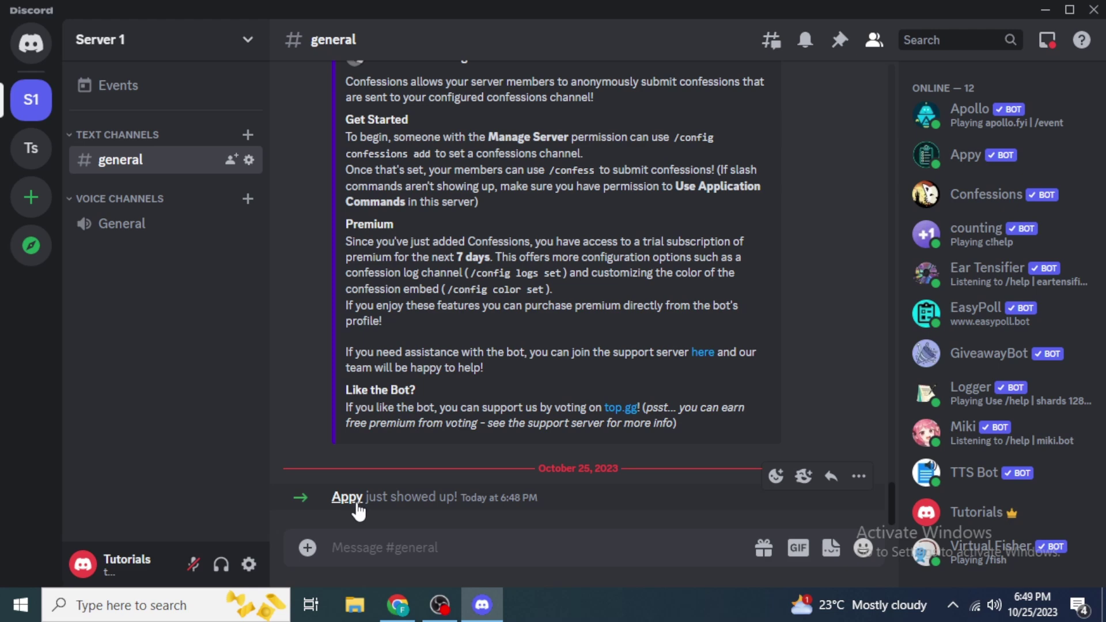
pyautogui.click(403, 604)
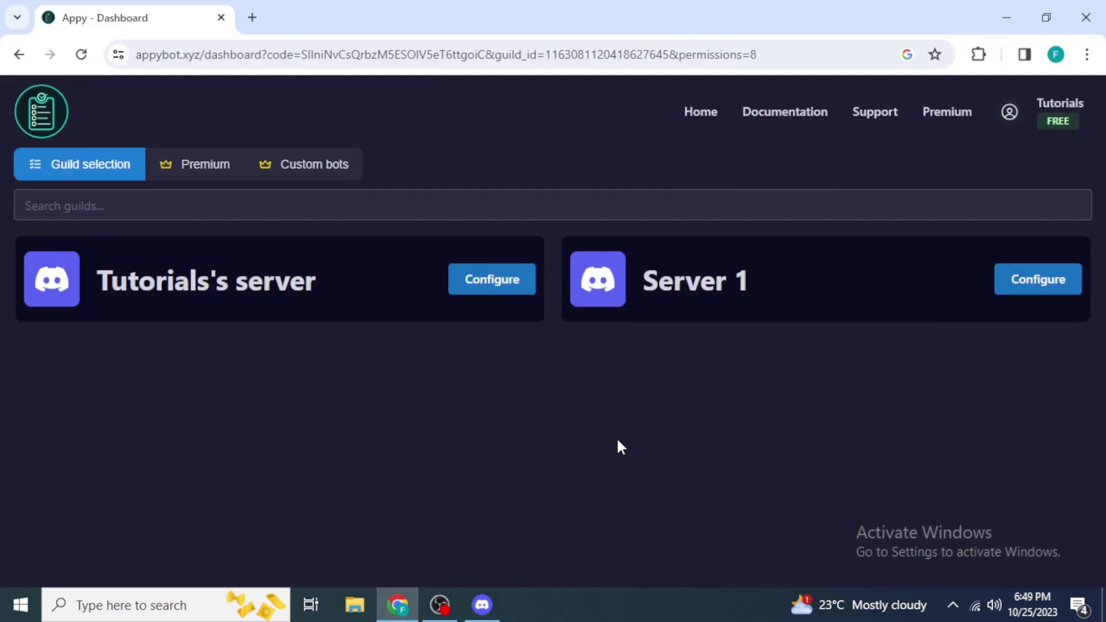
# Step: Configure Server 1 and go to its Applications page
pyautogui.click(1030, 282)
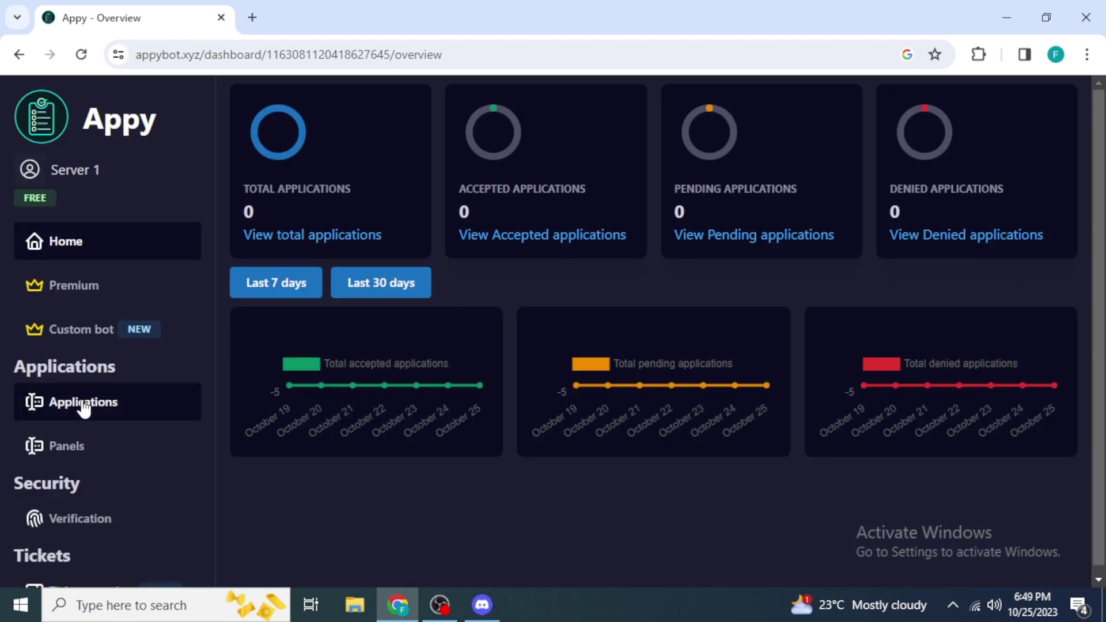
pyautogui.click(138, 408)
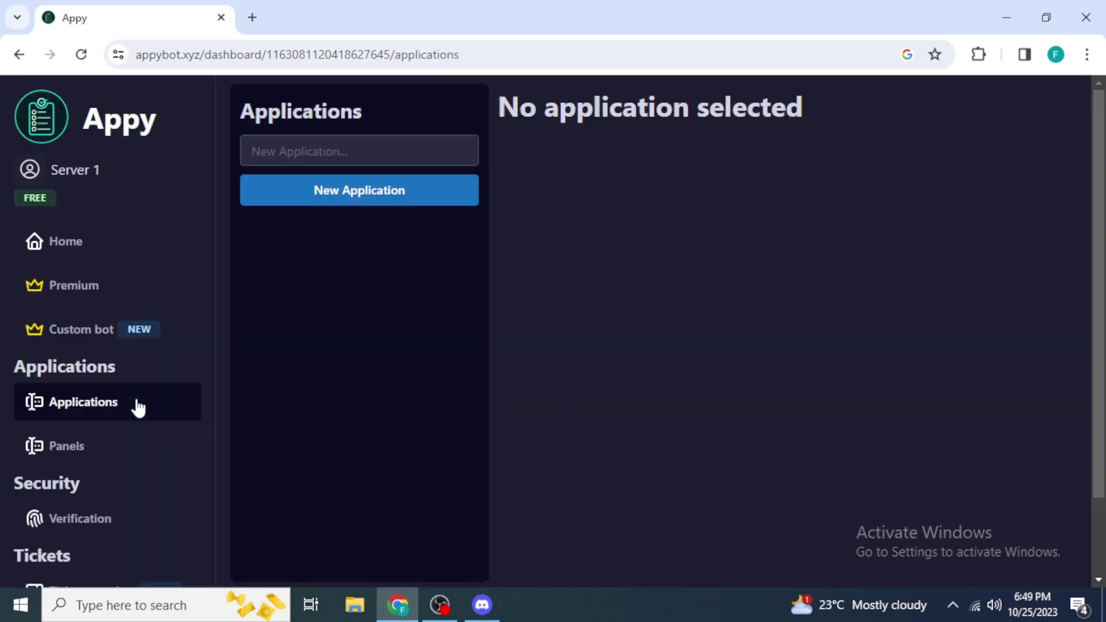
# Step: Create a new application named 'Staff' and open its settings
pyautogui.click(309, 195)
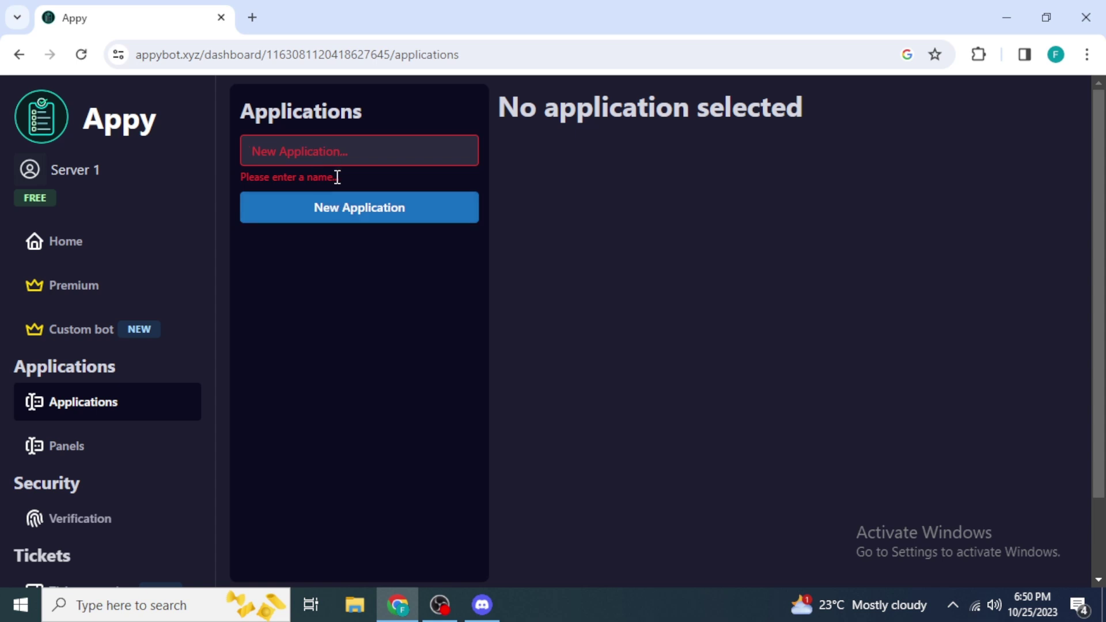
pyautogui.write('Sta')
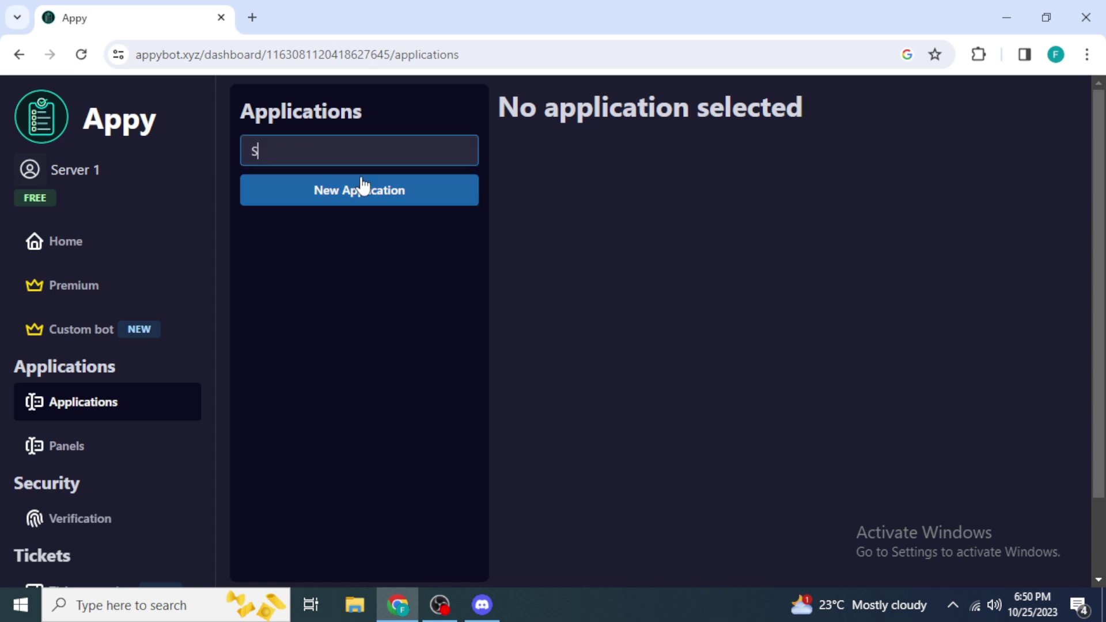
pyautogui.write('ff')
pyautogui.click(356, 253)
pyautogui.click(358, 201)
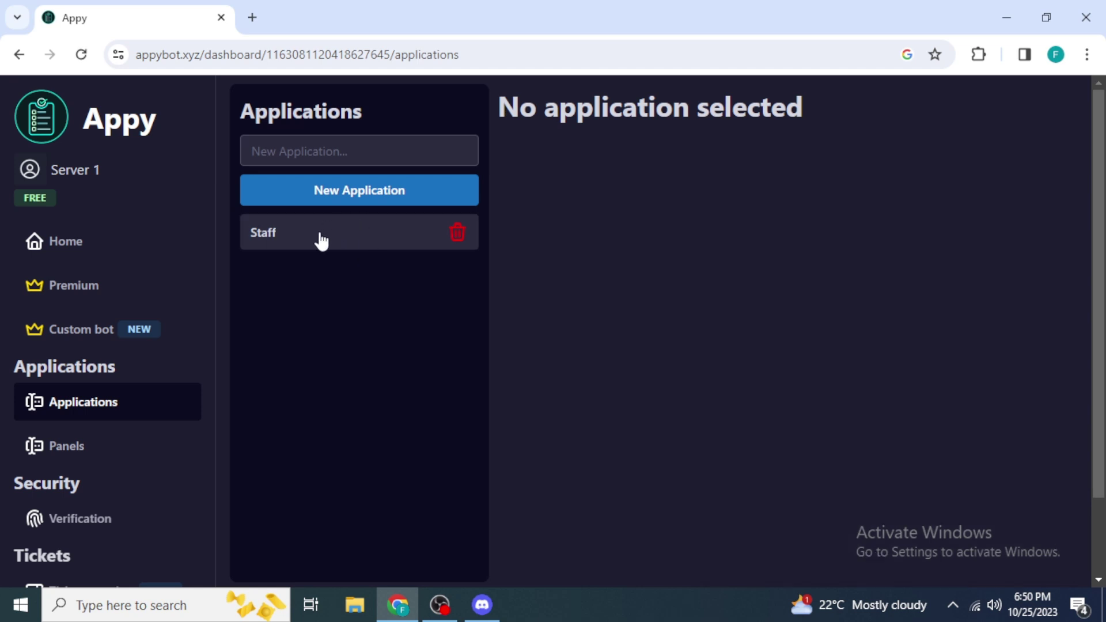
pyautogui.click(290, 246)
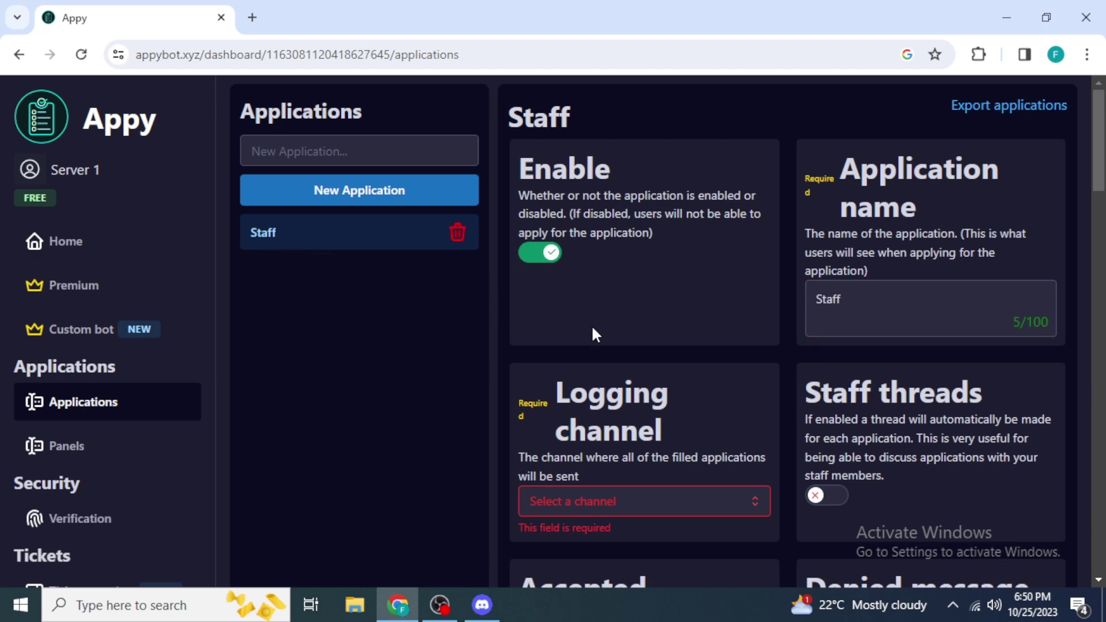
pyautogui.click(482, 605)
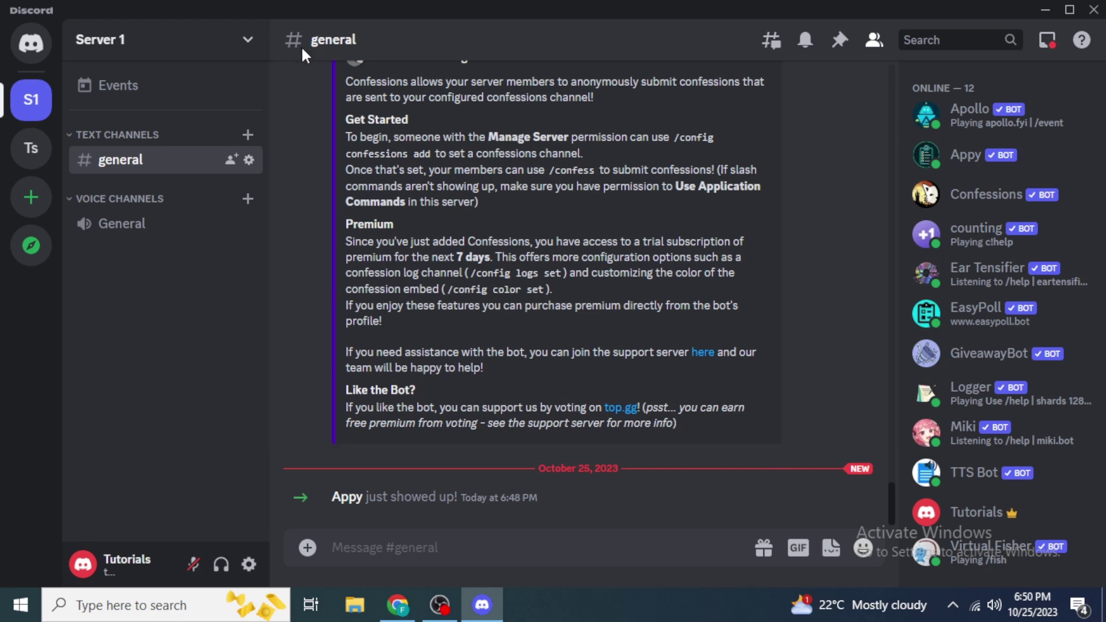
pyautogui.click(159, 49)
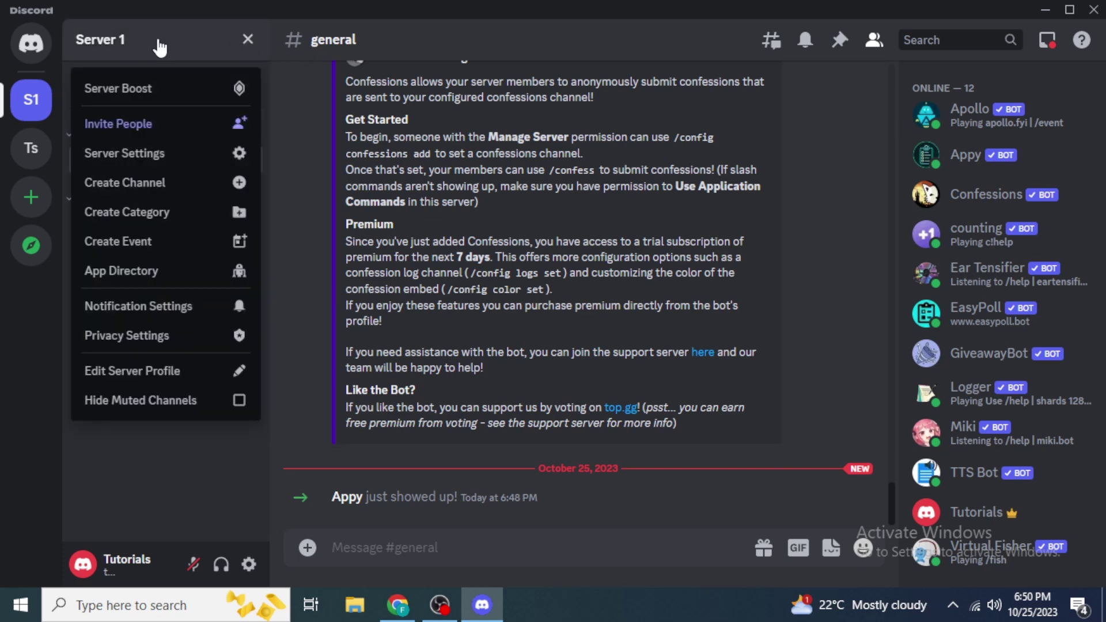
pyautogui.click(131, 155)
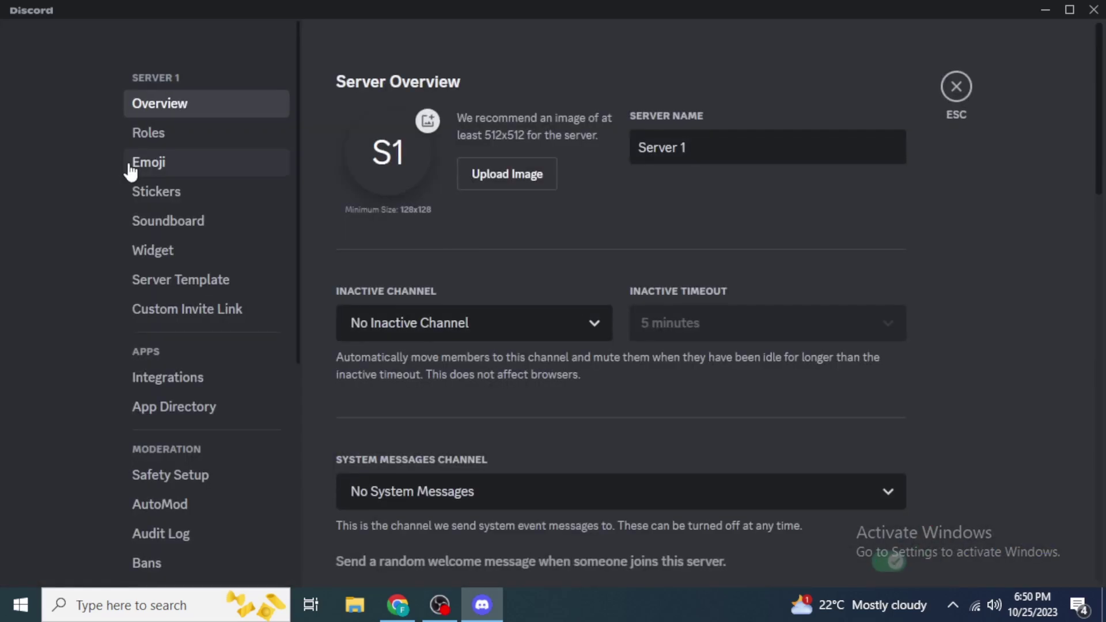
pyautogui.click(168, 145)
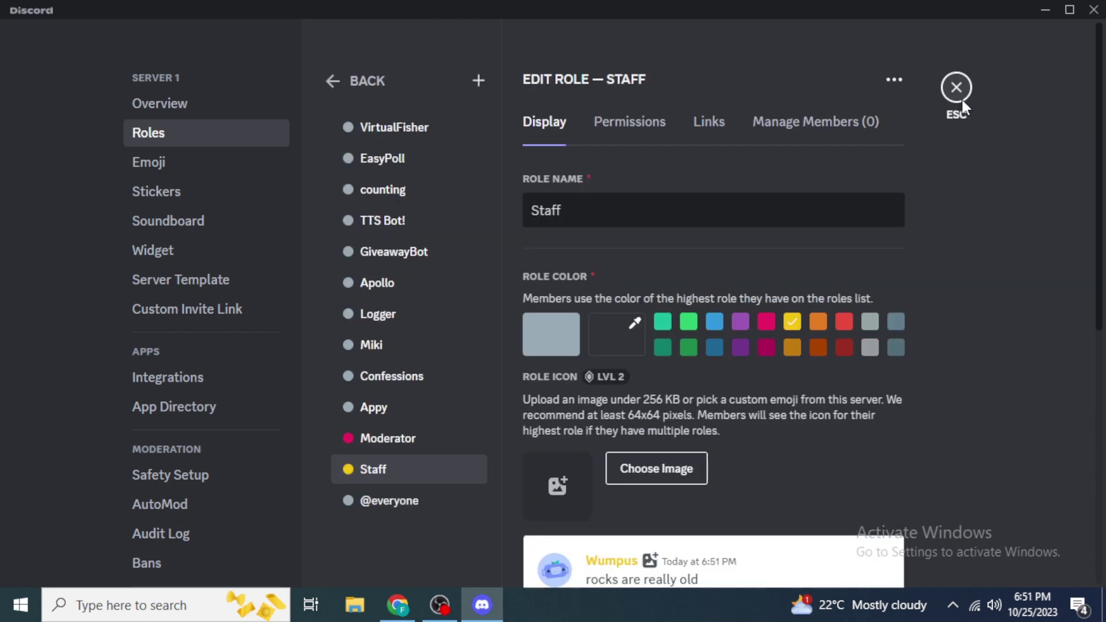
pyautogui.click(959, 96)
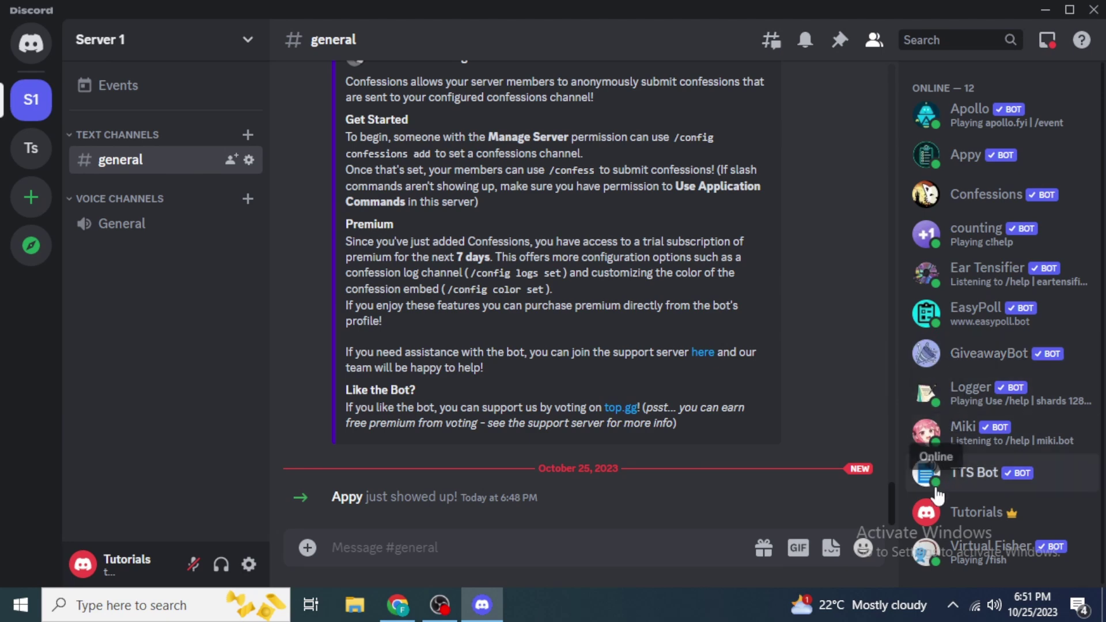
pyautogui.click(980, 511)
pyautogui.click(712, 550)
pyautogui.press('Escape')
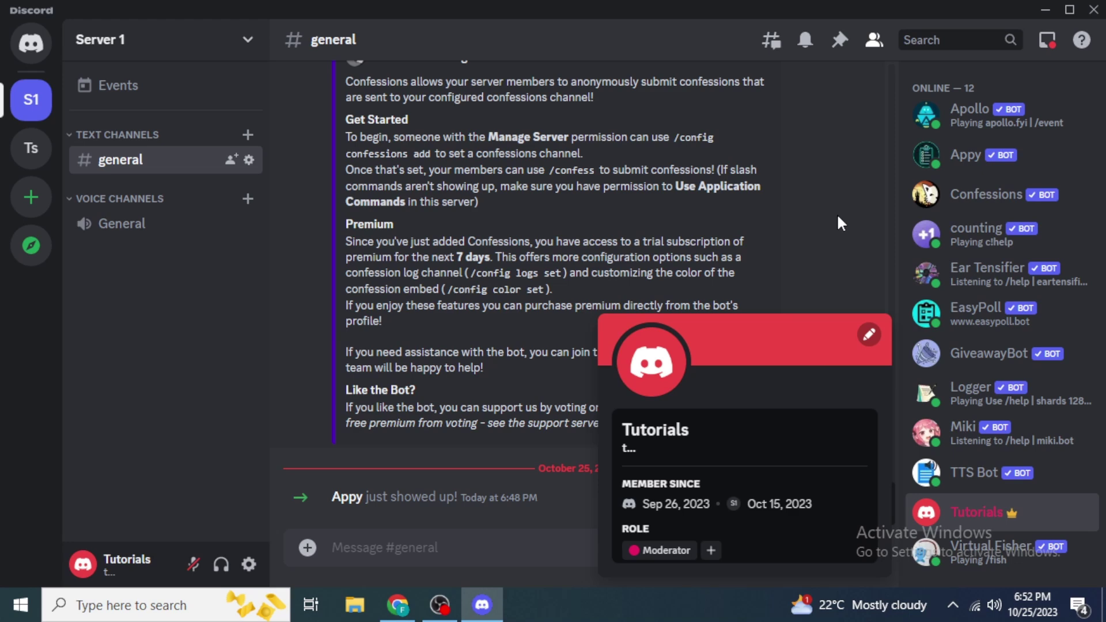
pyautogui.click(838, 218)
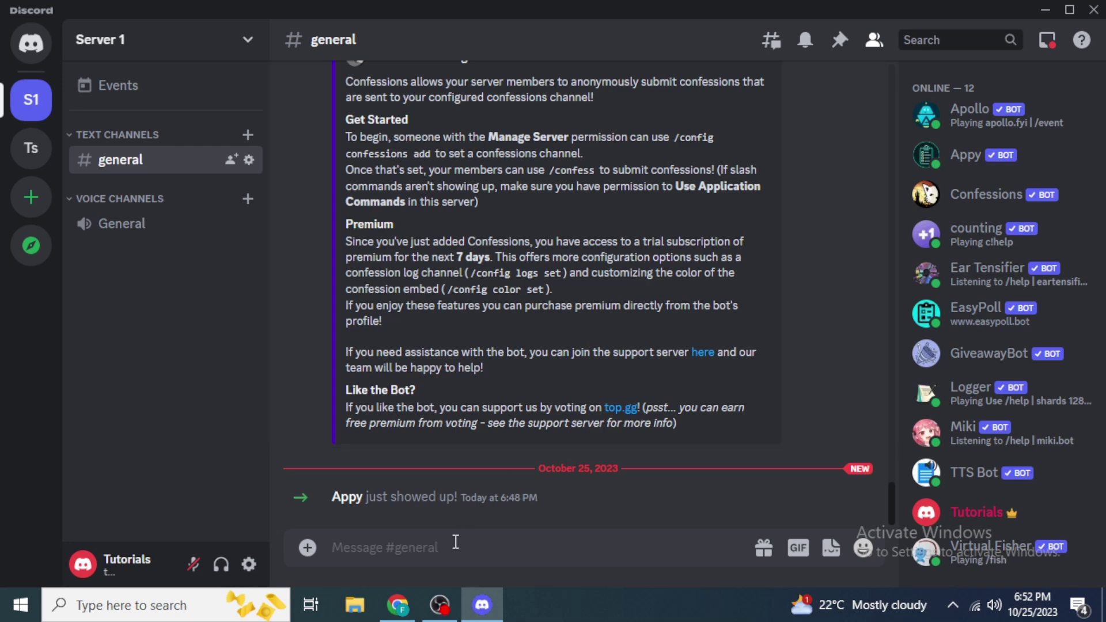
pyautogui.click(397, 605)
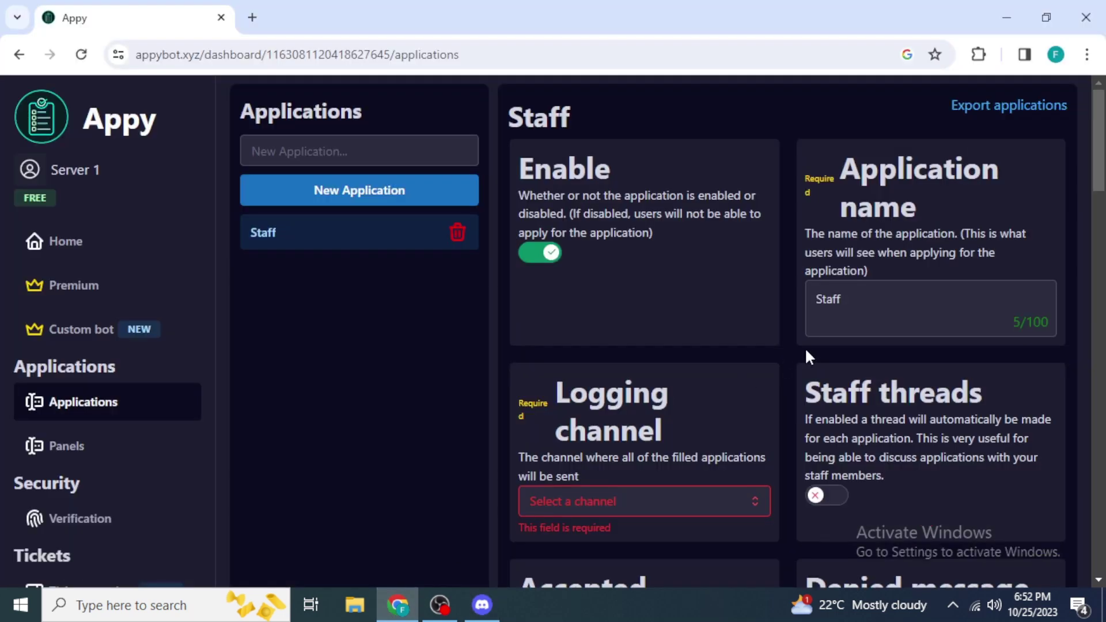
# Step: Add the Staff role to the Staff application's Accepted roles
pyautogui.scroll(-3, 792, 356)
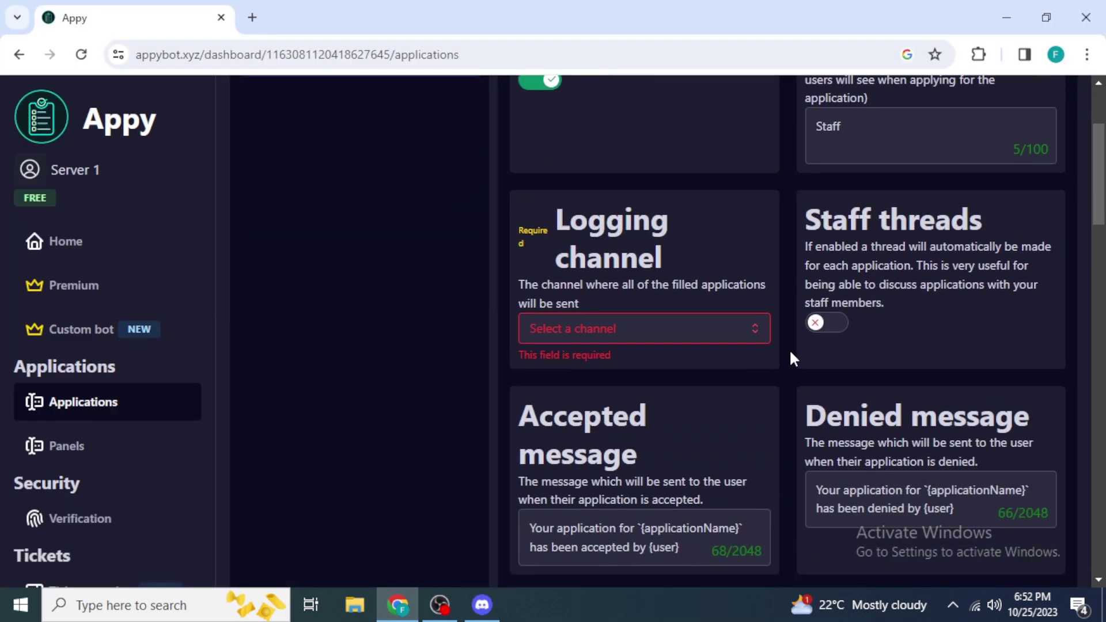
pyautogui.scroll(-3, 791, 356)
pyautogui.scroll(-6, 791, 356)
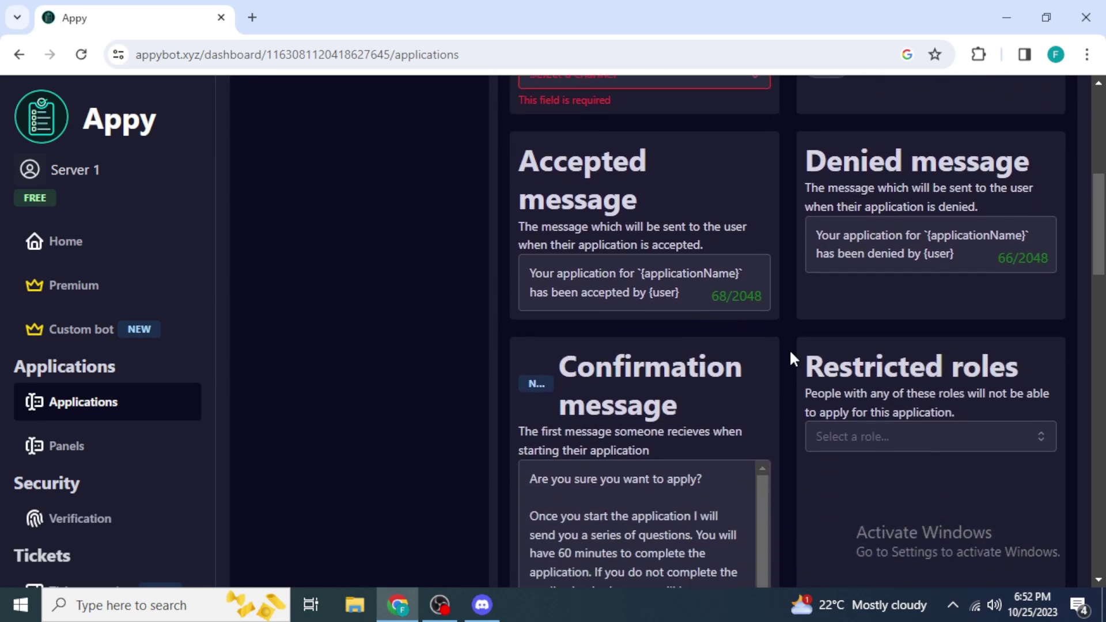
pyautogui.scroll(-1, 791, 355)
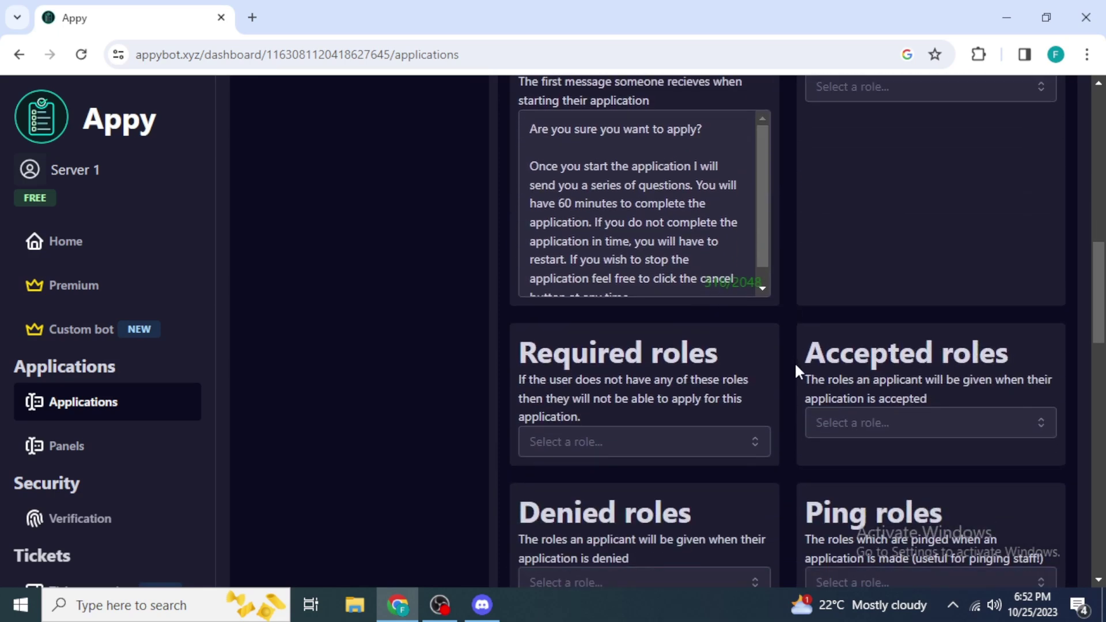
pyautogui.moveTo(807, 381); pyautogui.dragTo(931, 396)
pyautogui.click(870, 423)
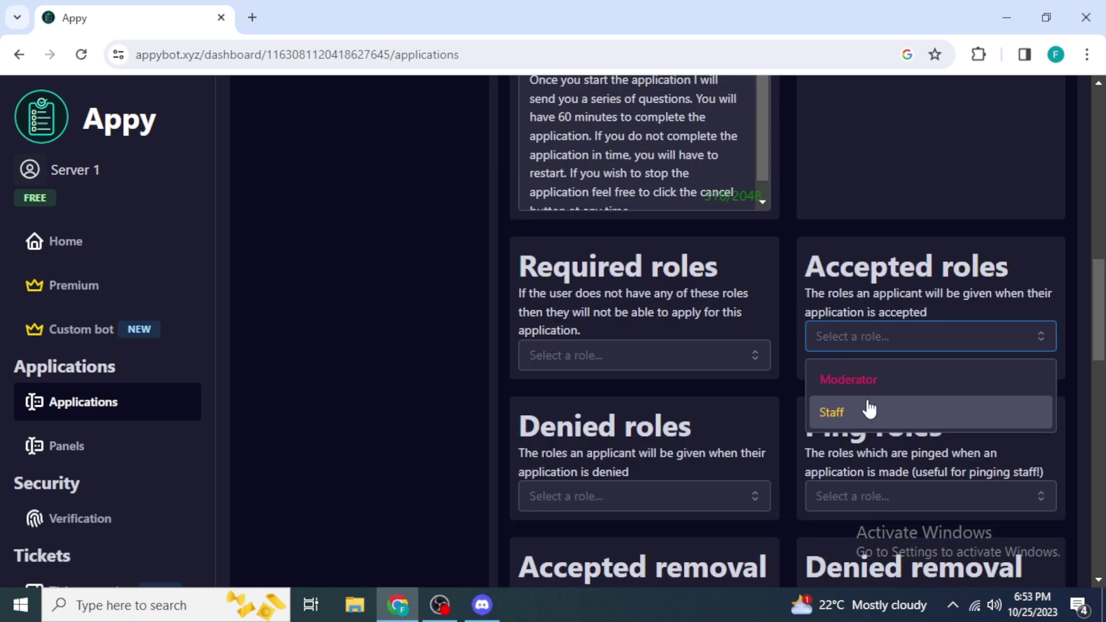
pyautogui.click(869, 409)
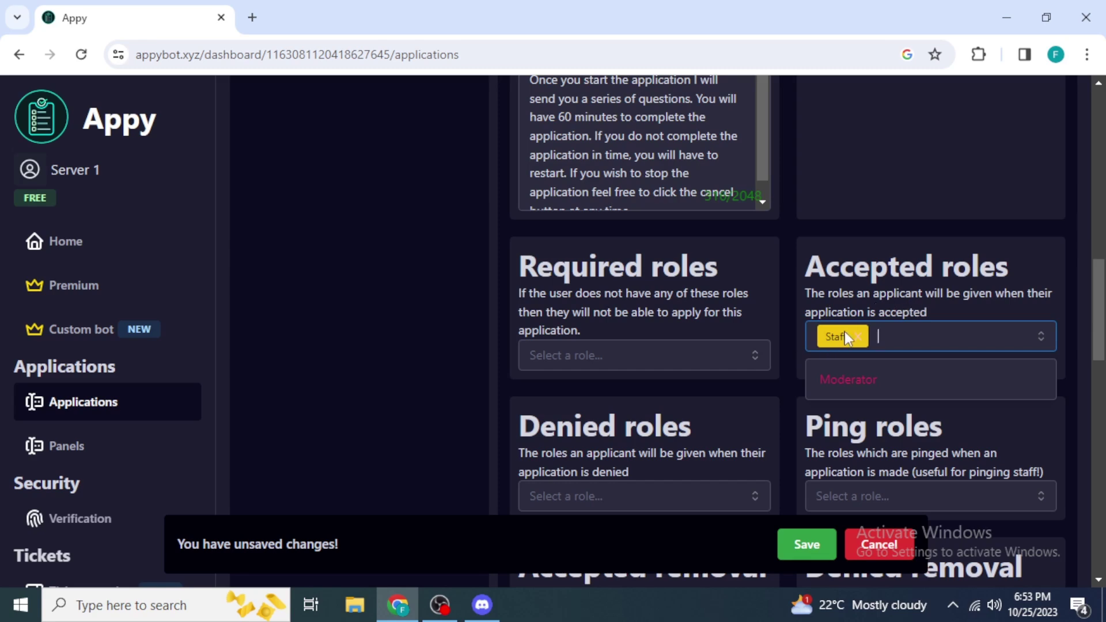
# Step: Reword the first question to 'Will you be a good staff member' and try saving
pyautogui.scroll(5, 807, 329)
pyautogui.scroll(-10, 792, 323)
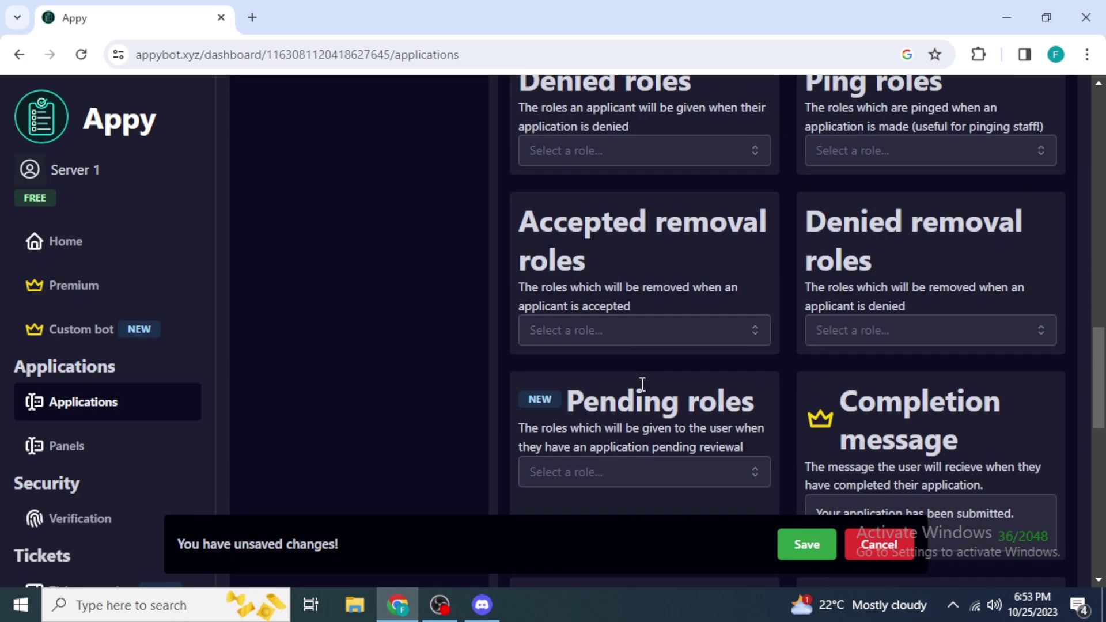
pyautogui.scroll(-12, 643, 384)
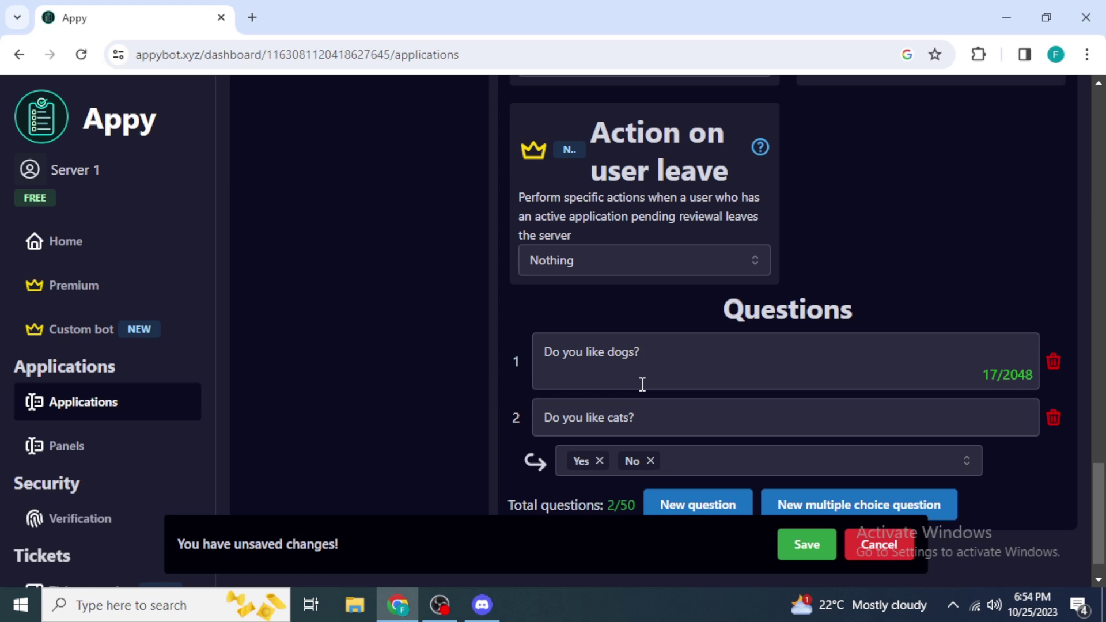
pyautogui.scroll(-1, 643, 384)
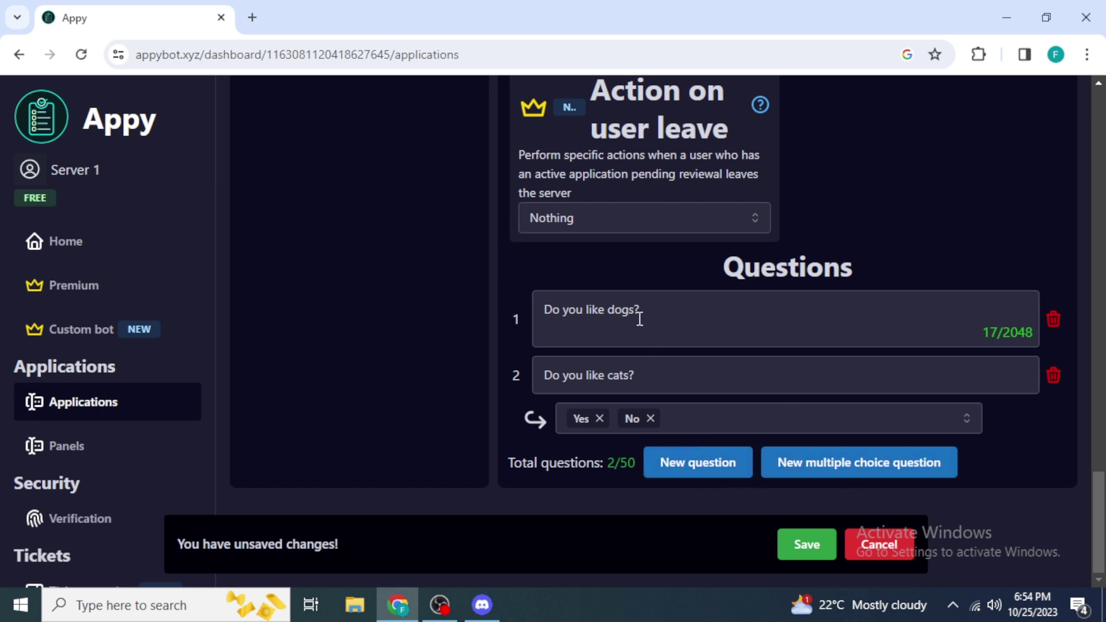
pyautogui.moveTo(635, 313); pyautogui.dragTo(521, 314)
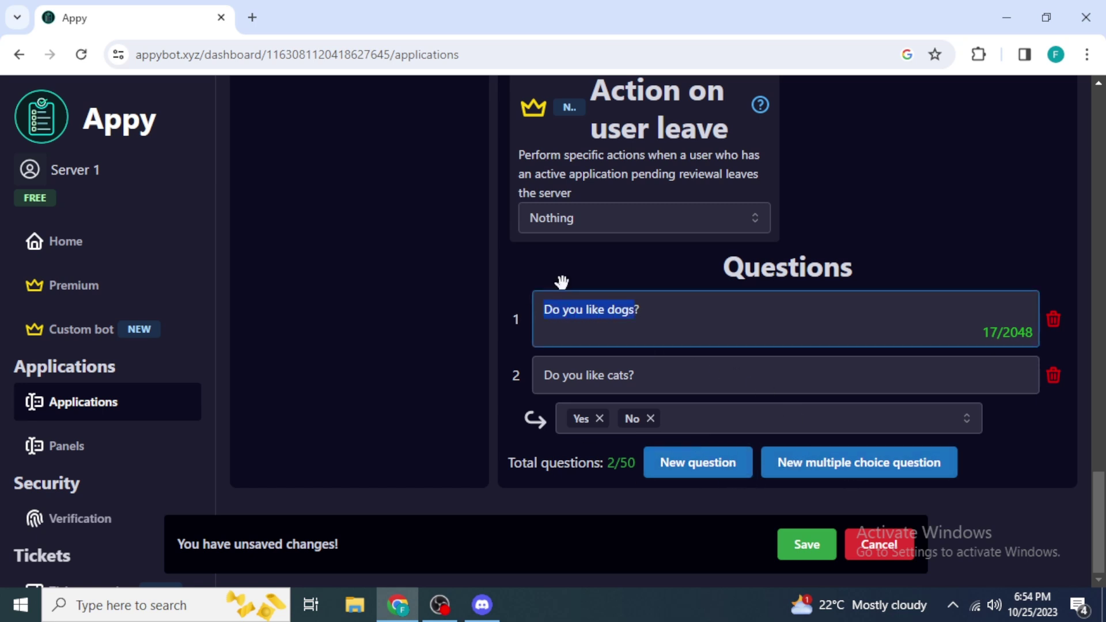
pyautogui.write('Will you be a good staff member')
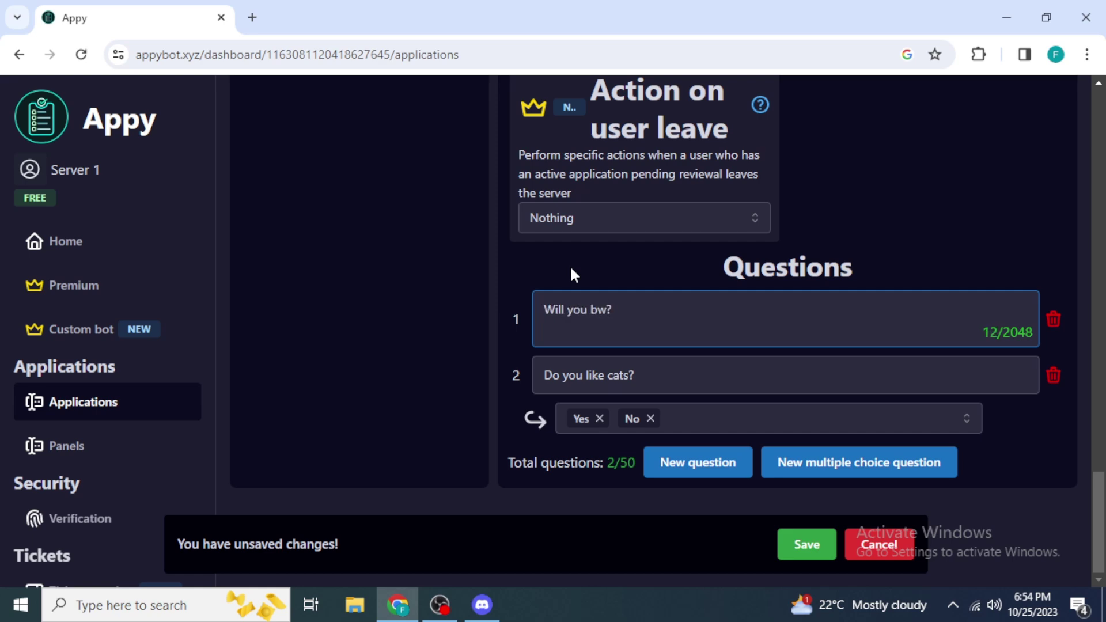
pyautogui.click(677, 271)
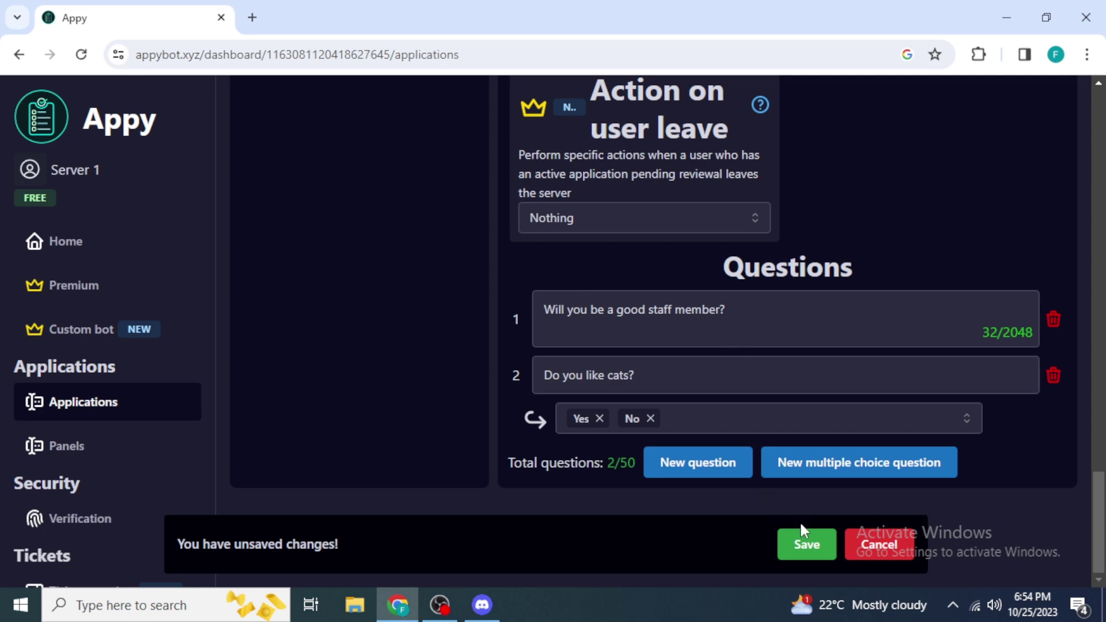
pyautogui.click(809, 544)
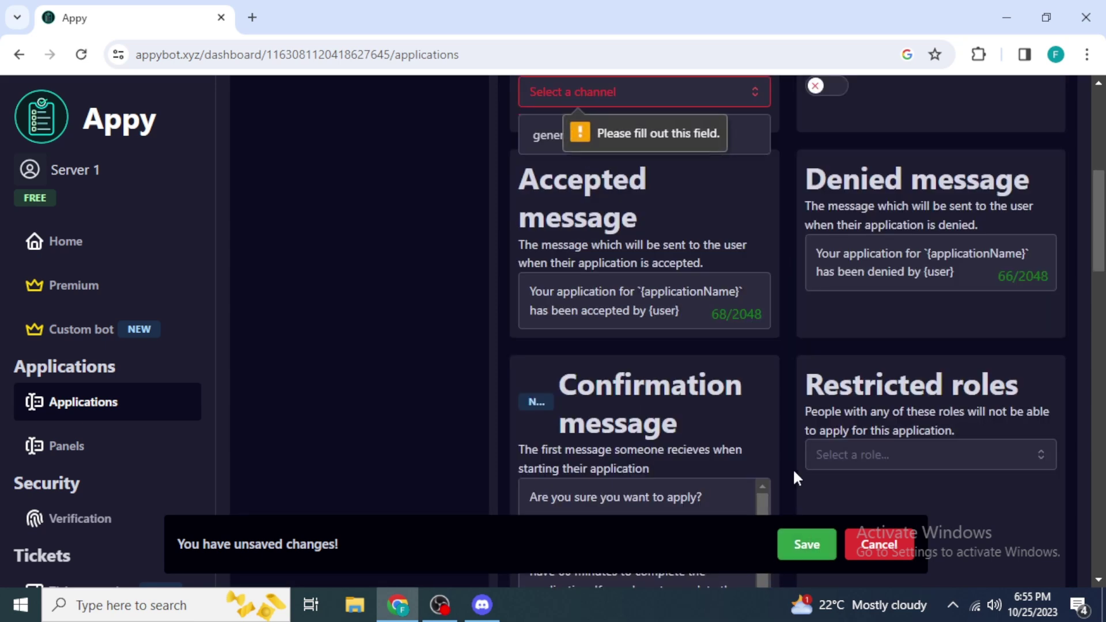
# Step: Make general the Staff application's logging channel, save, then minimize Chrome to show Discord
pyautogui.scroll(4, 791, 464)
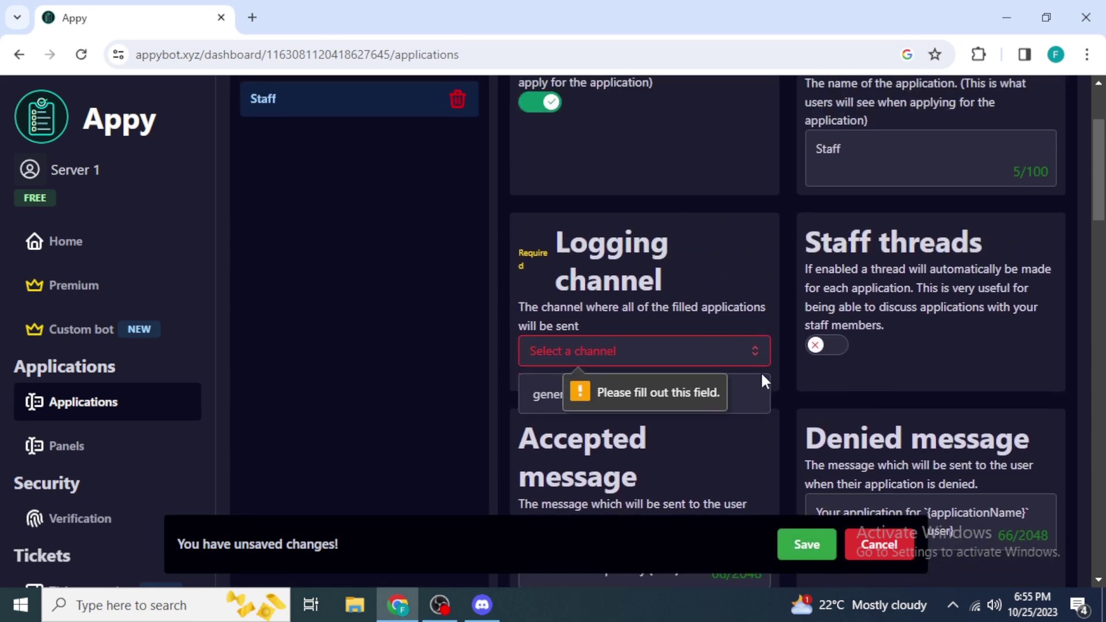
pyautogui.click(718, 348)
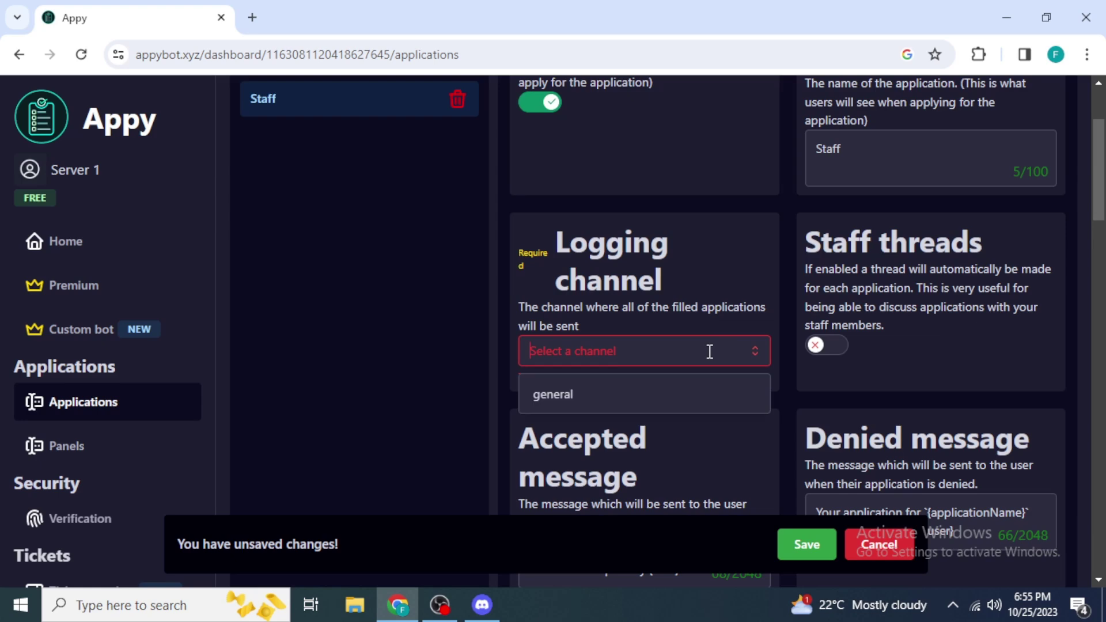
pyautogui.click(582, 398)
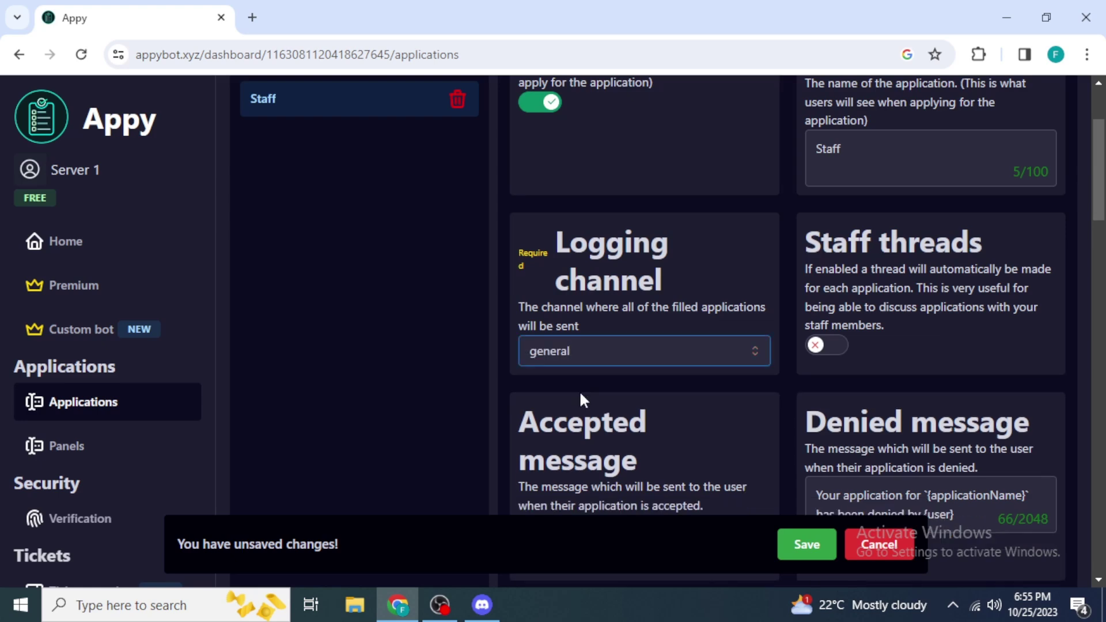
pyautogui.click(810, 550)
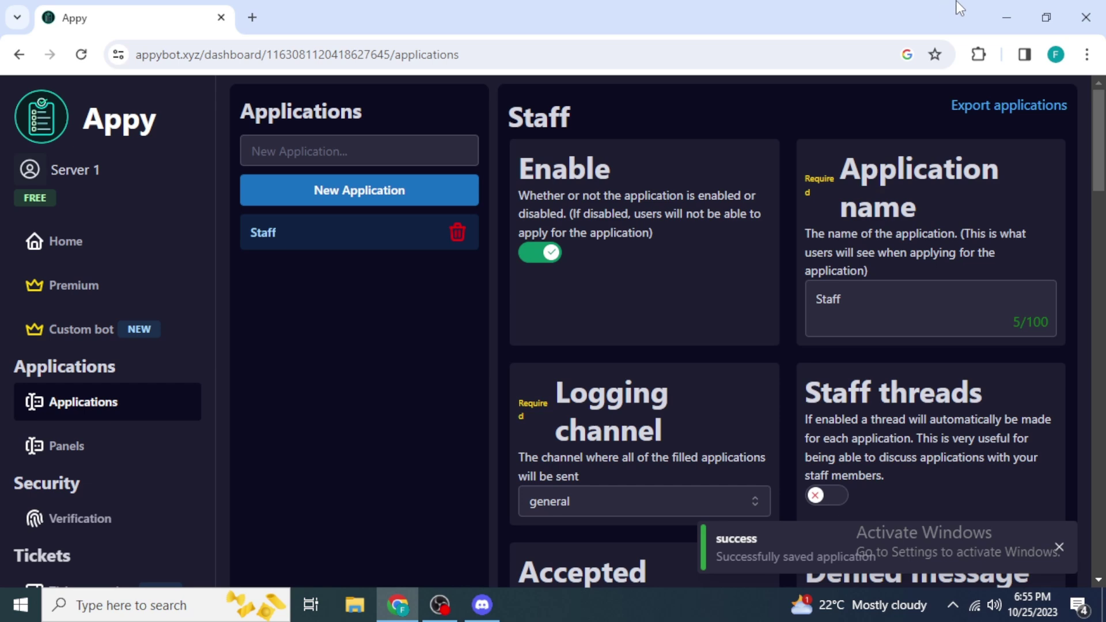
pyautogui.click(1013, 7)
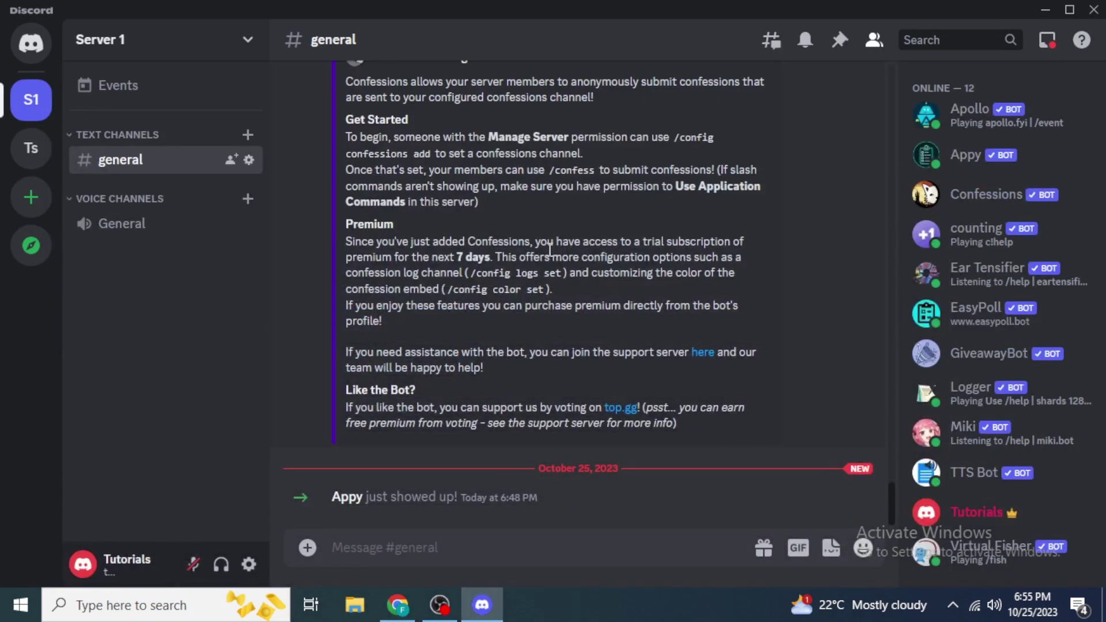
# Step: Send Appy's /apply command in #general with Staff chosen as the application
pyautogui.click(432, 541)
pyautogui.write('/')
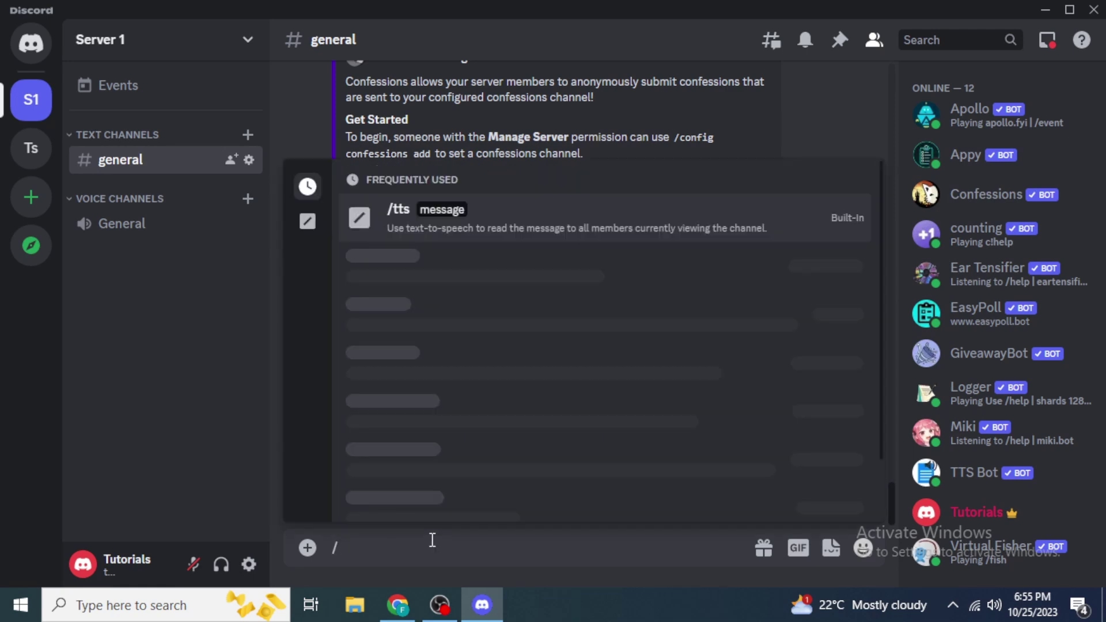
pyautogui.write('apply')
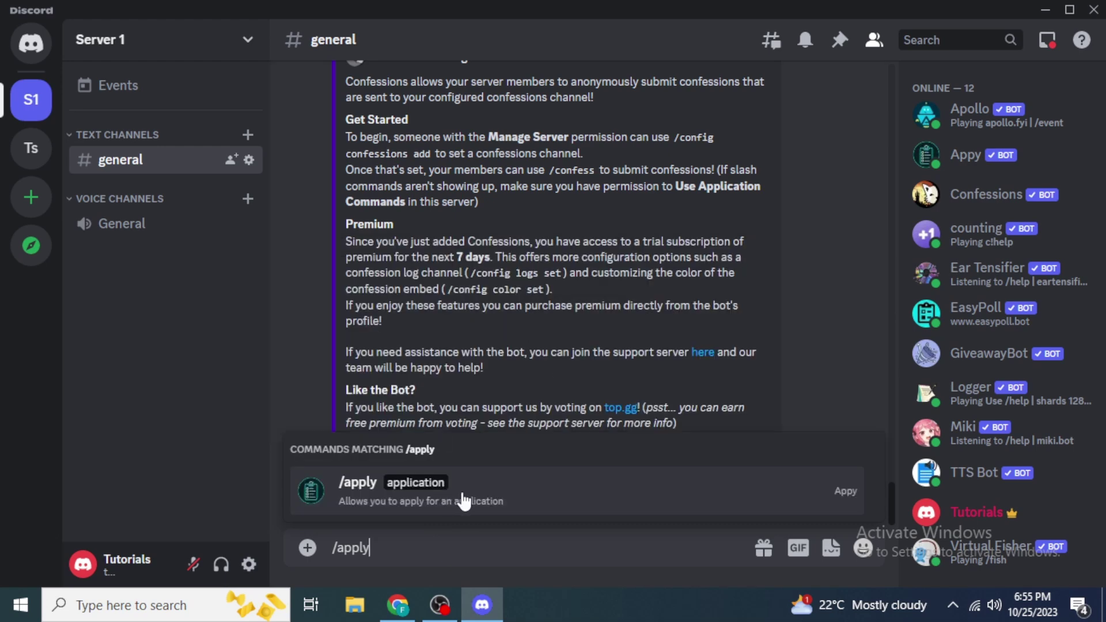
pyautogui.click(467, 499)
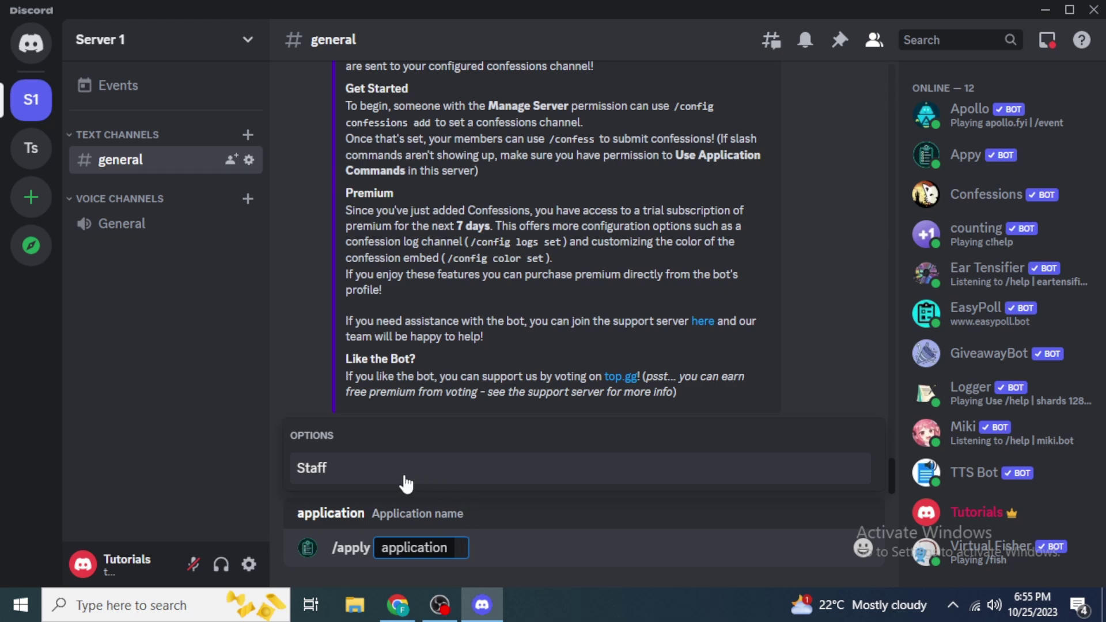
pyautogui.click(371, 478)
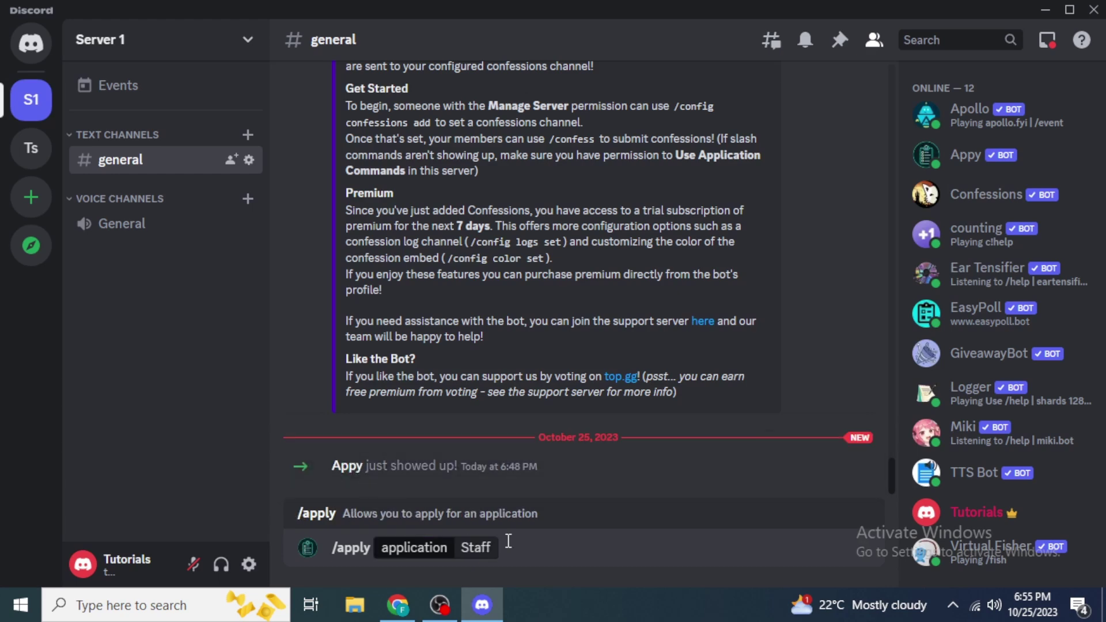
pyautogui.press('Return')
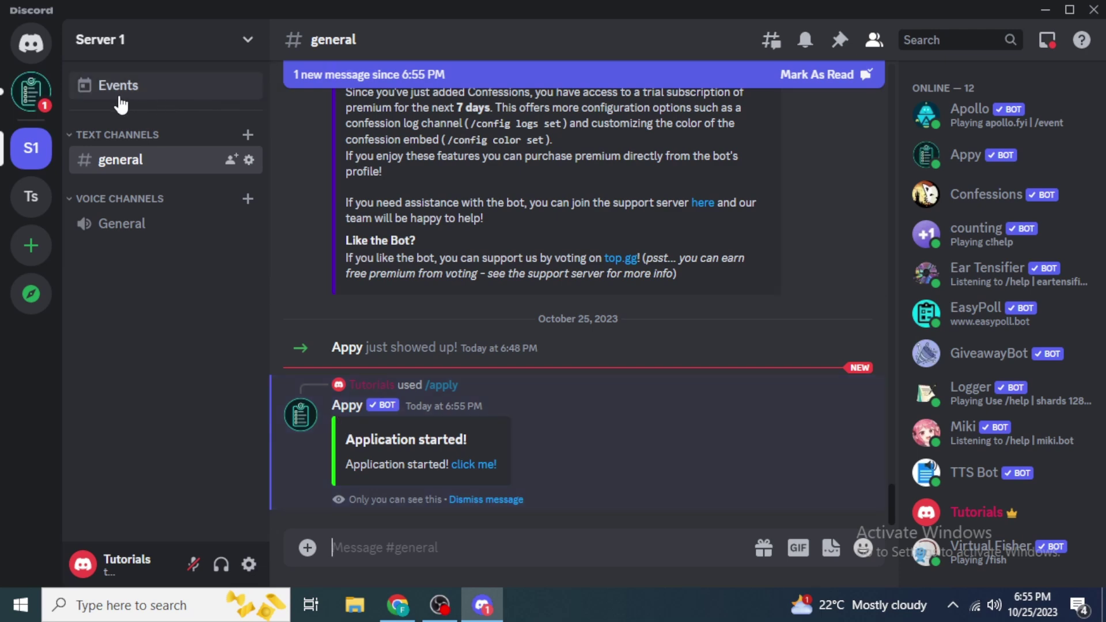
# Step: Start the Staff application in Appy's direct messages and answer the first question with yes
pyautogui.click(30, 104)
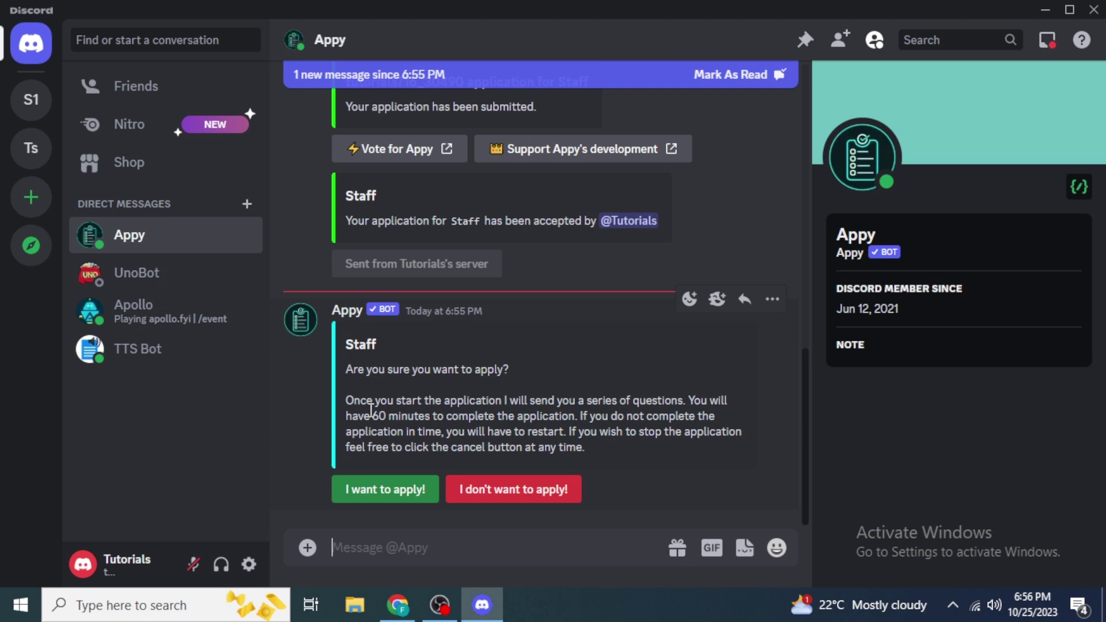
pyautogui.click(375, 490)
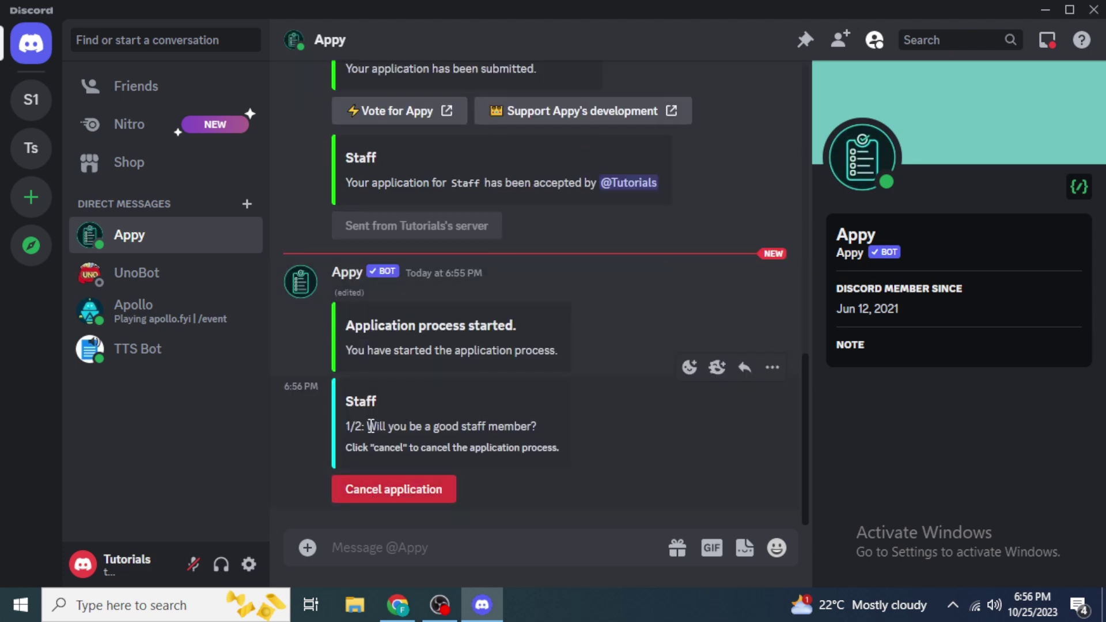
pyautogui.moveTo(371, 426); pyautogui.dragTo(456, 427)
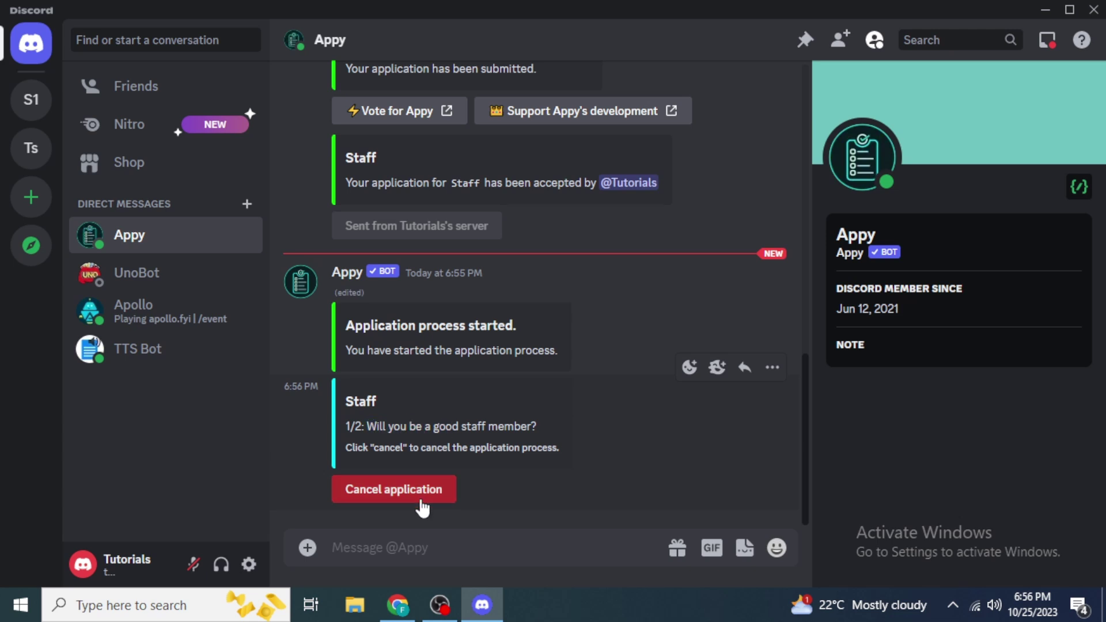
pyautogui.click(431, 540)
pyautogui.write('yes')
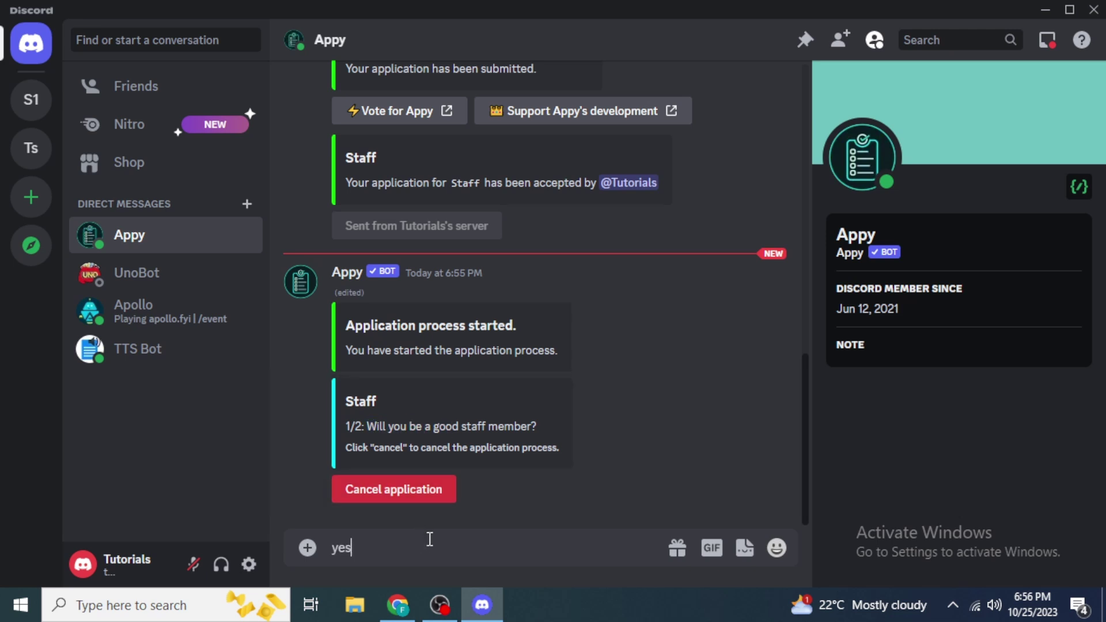
pyautogui.press('Return')
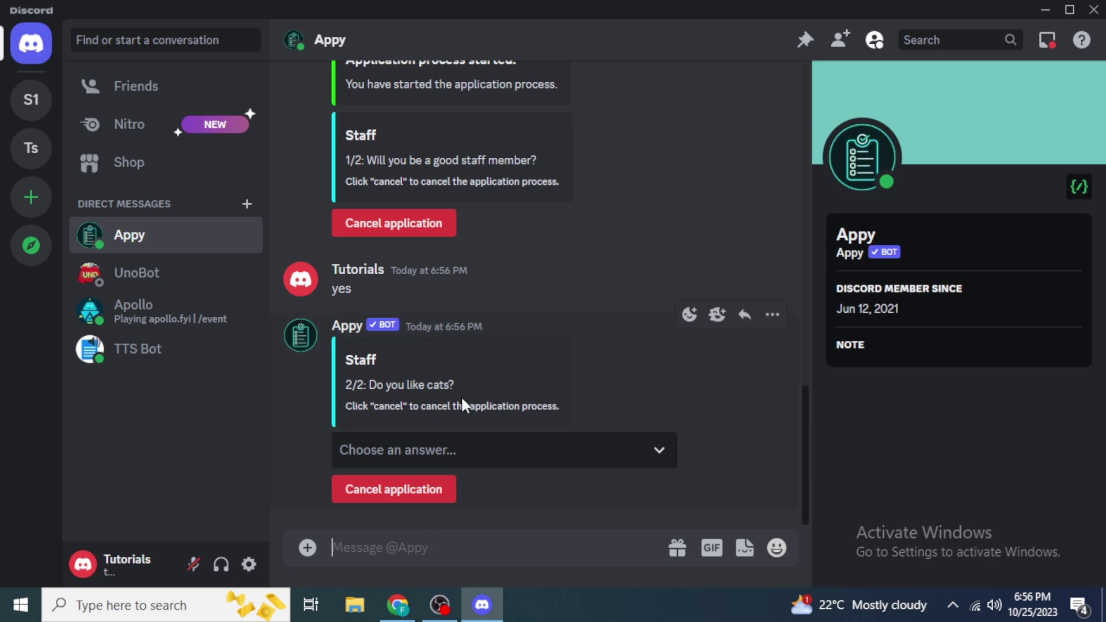
# Step: Answer Yes to the cats question and return to Server 1's #general
pyautogui.click(461, 450)
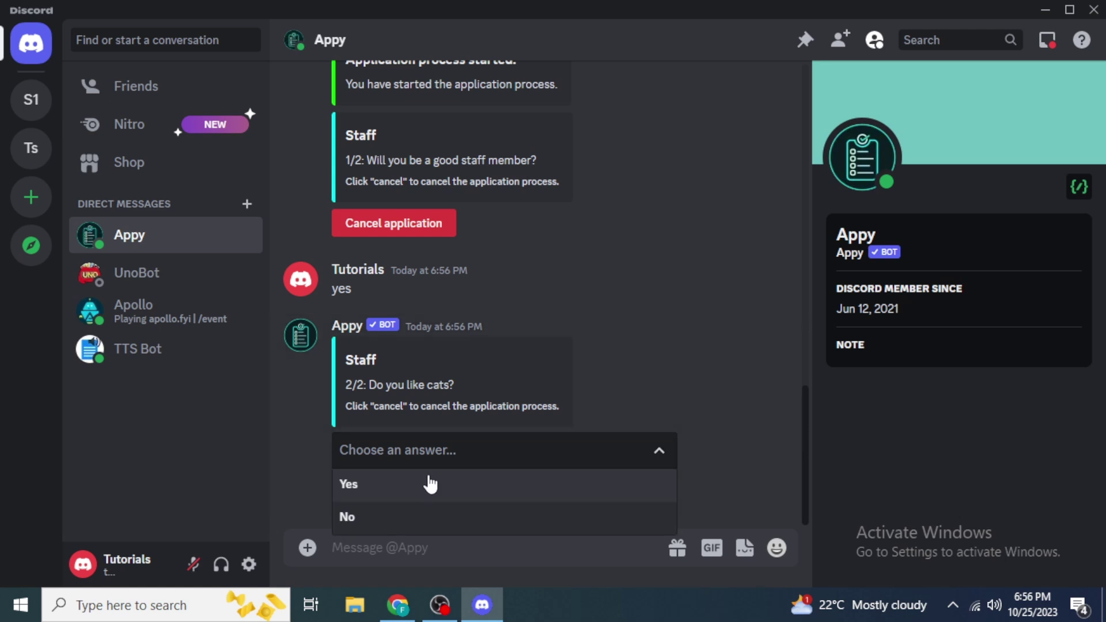
pyautogui.click(430, 484)
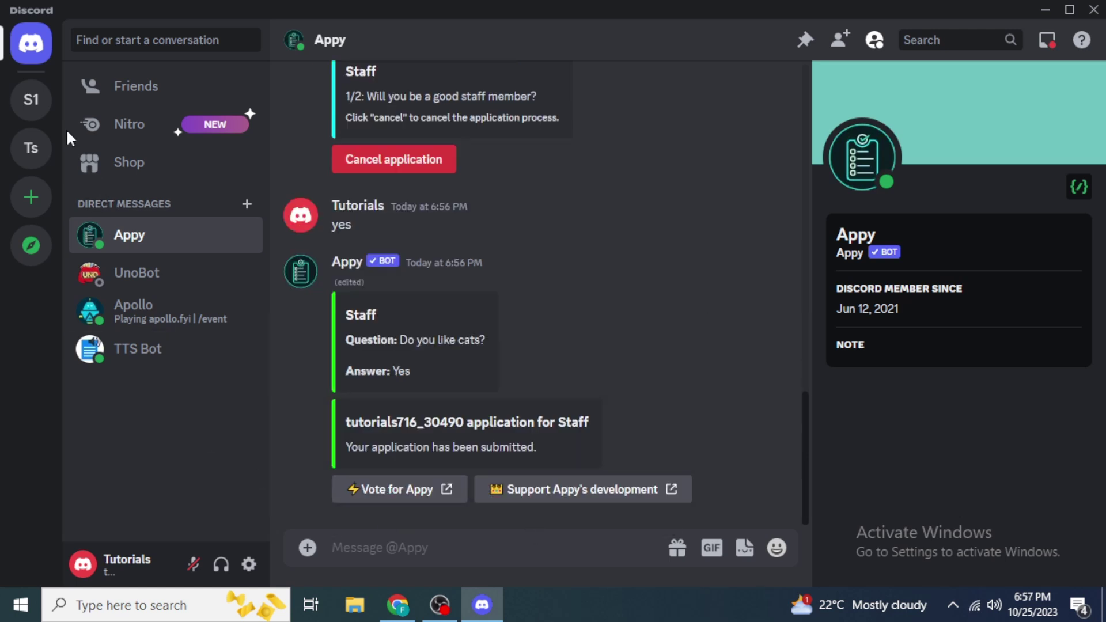
pyautogui.click(33, 109)
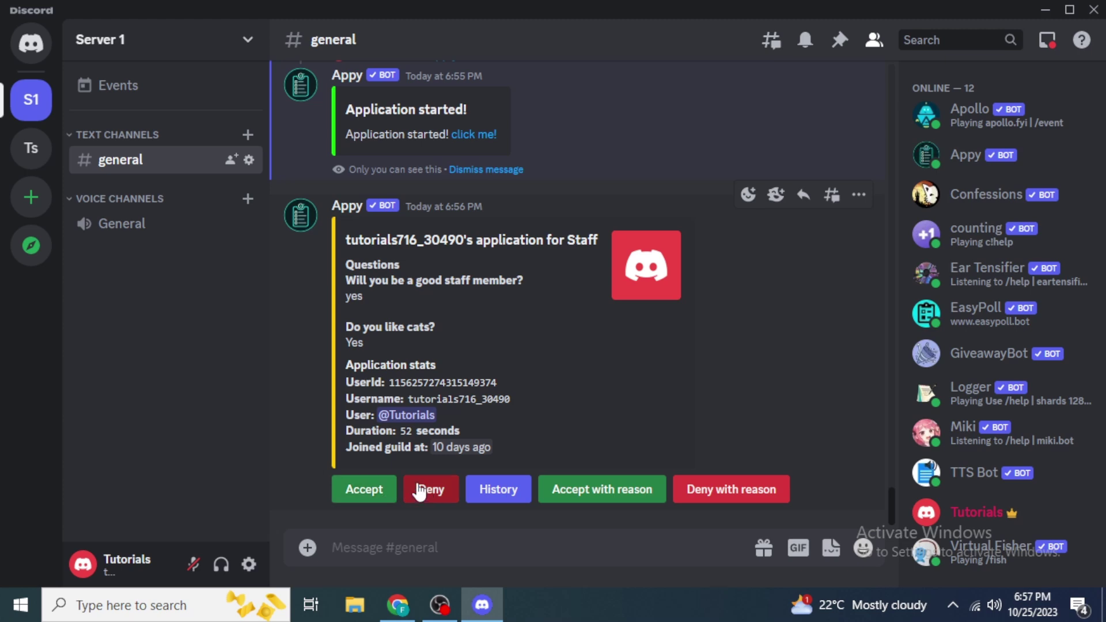
# Step: Accept the Staff application and confirm the applicant's profile now lists the Staff role
pyautogui.click(386, 495)
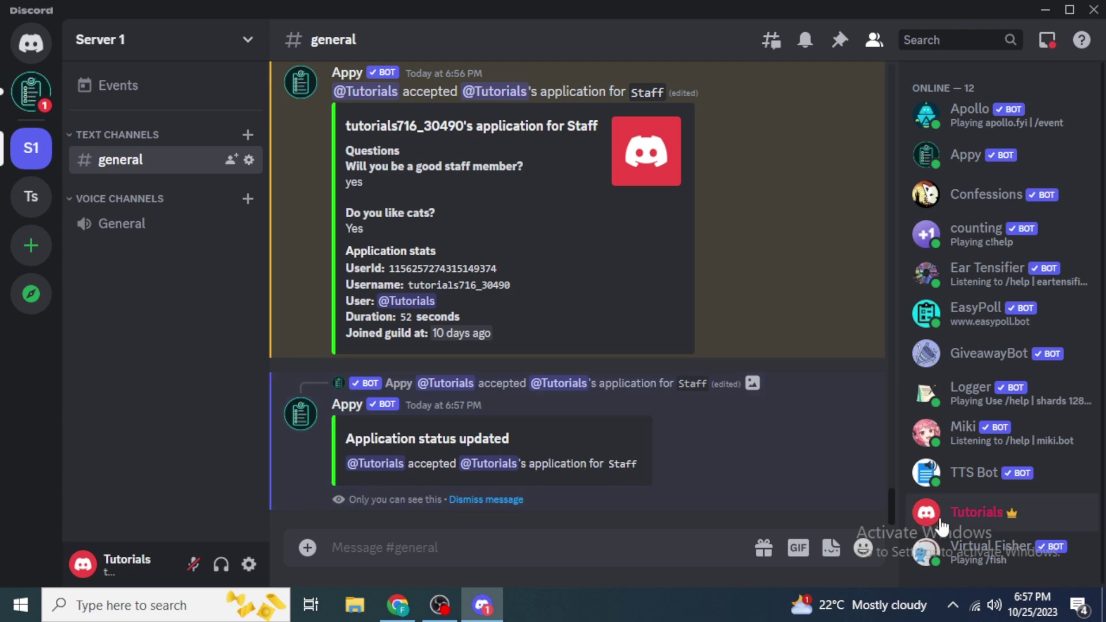
pyautogui.click(957, 522)
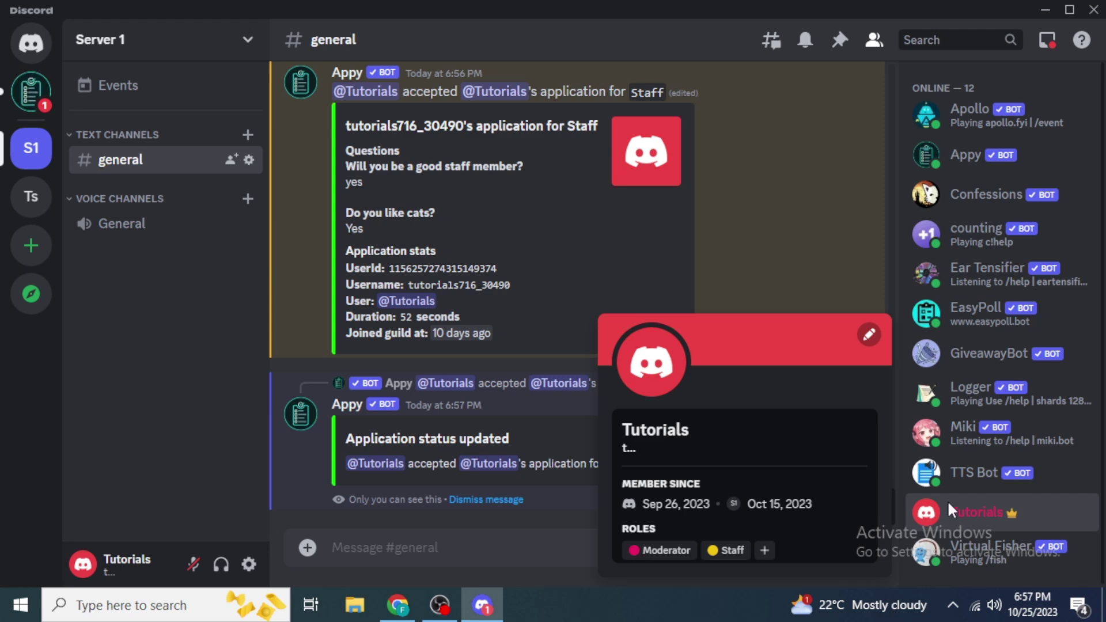